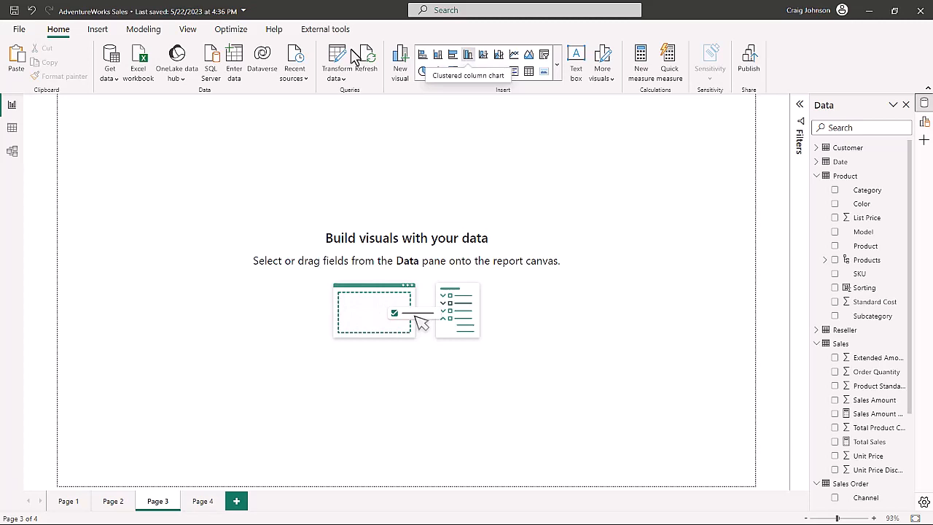
Insert a clustered column chart on Page 3, move it toward the page's middle and enlarge it
left_click(558, 65)
left_click(559, 72)
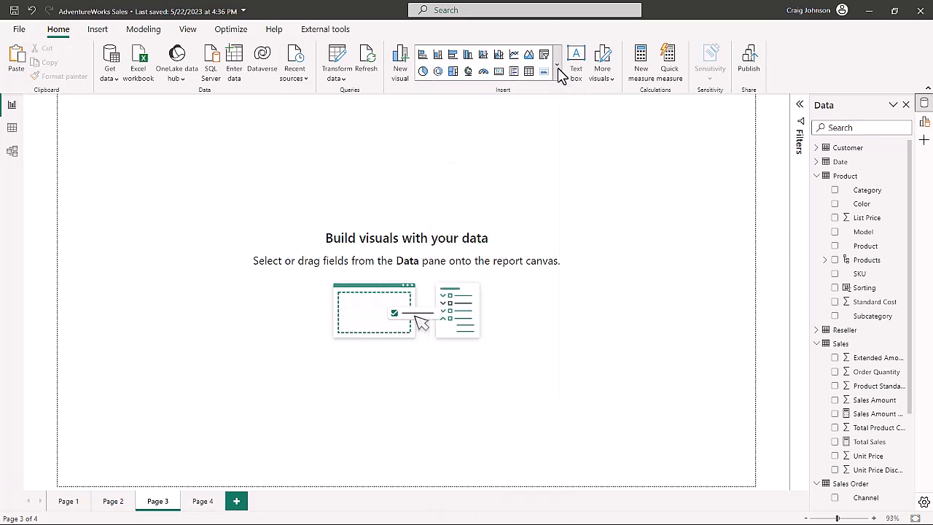
left_click(468, 57)
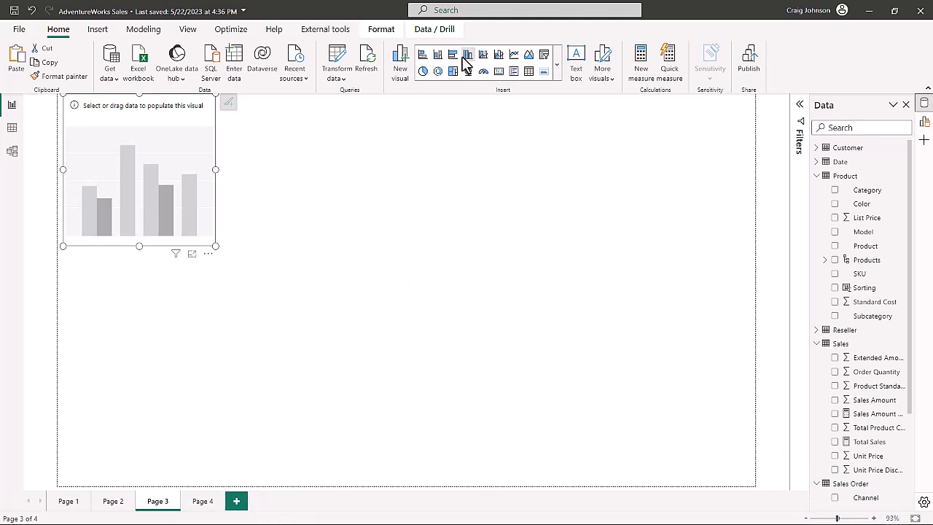
left_click_drag(100, 118, 271, 182)
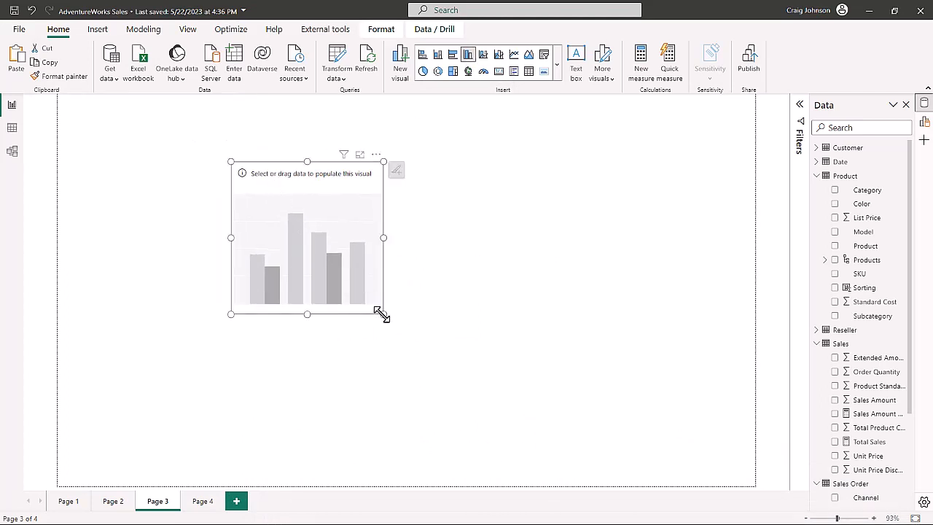
left_click_drag(382, 313, 515, 400)
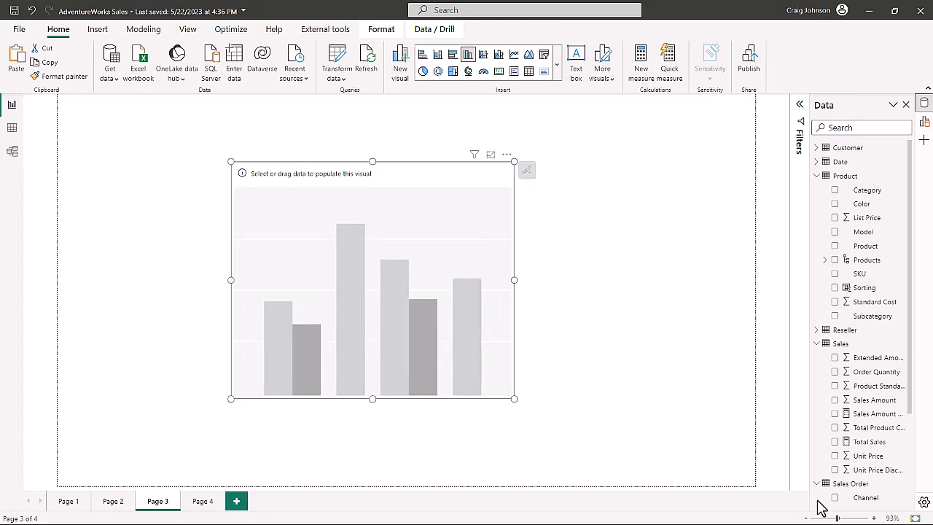
left_click(874, 518)
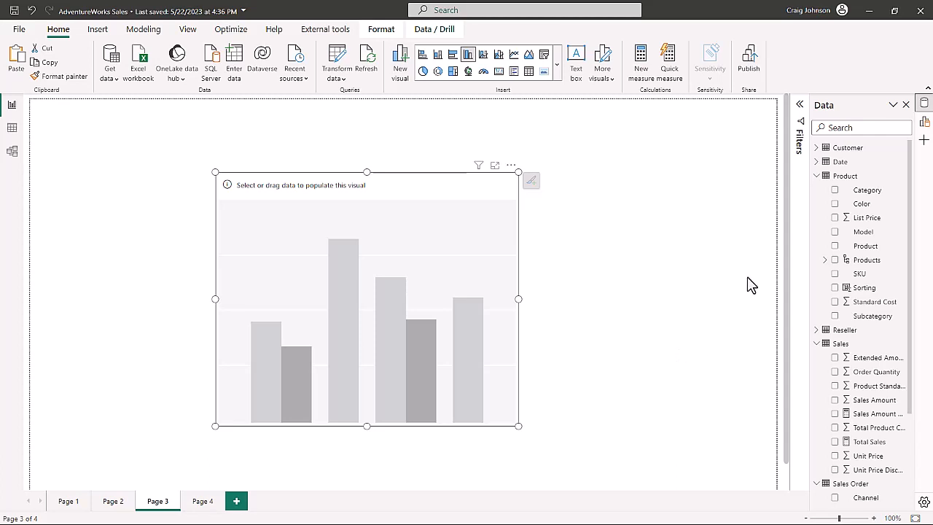
Collapse the data tables except Product and Sales, and add the Total Sales measure to the chart
left_click(816, 177)
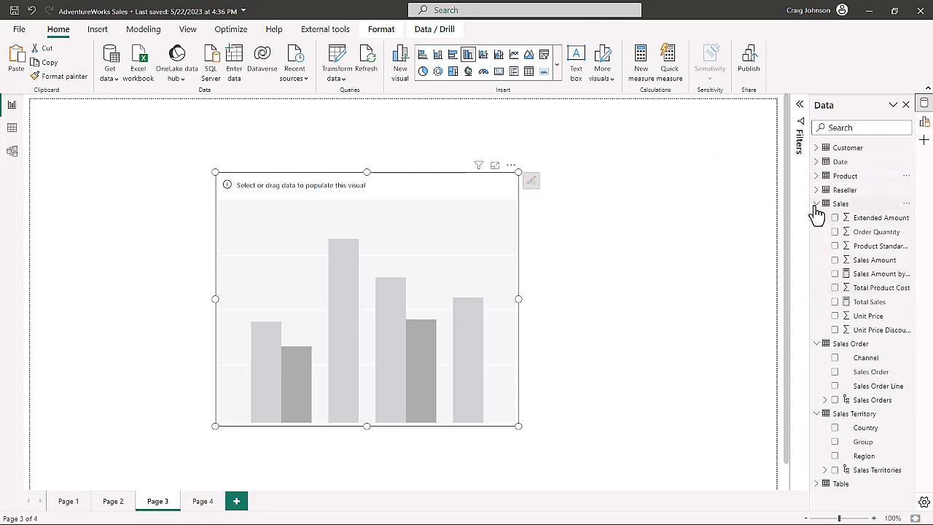
left_click(817, 205)
left_click(816, 288)
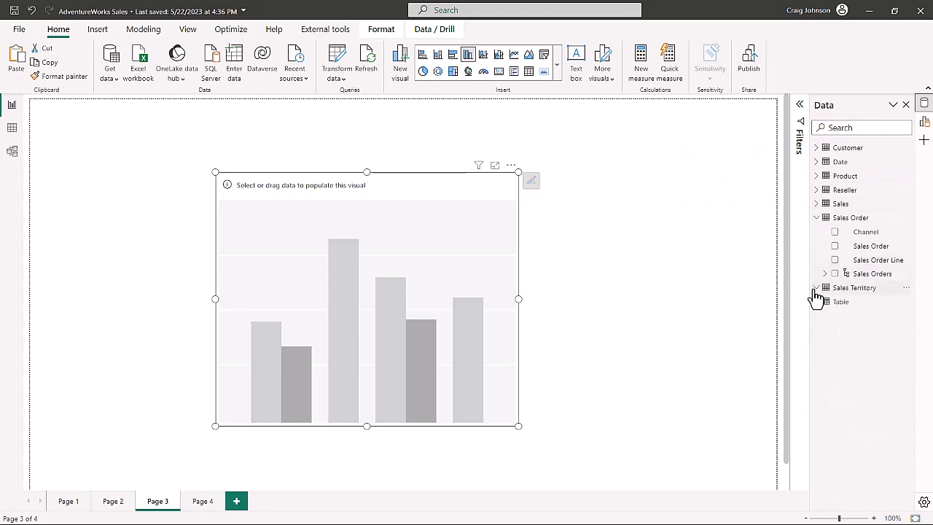
left_click(817, 218)
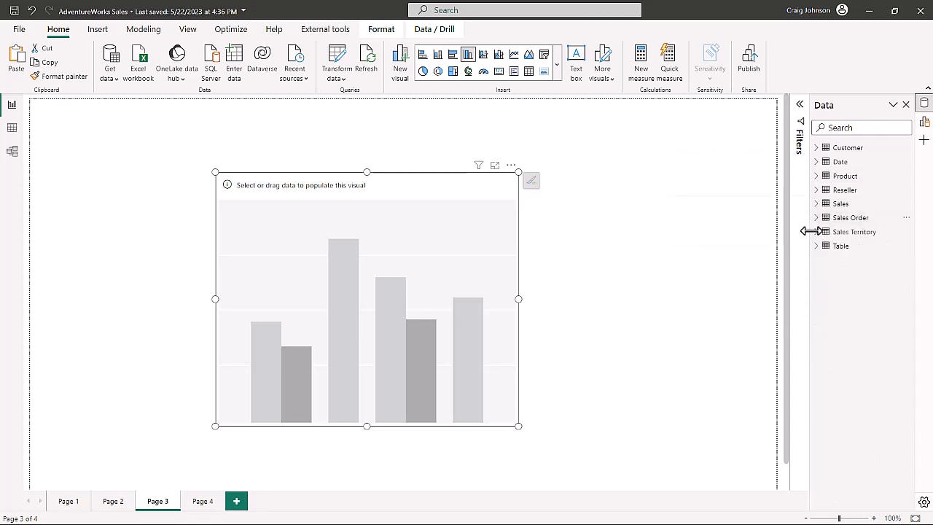
left_click(817, 178)
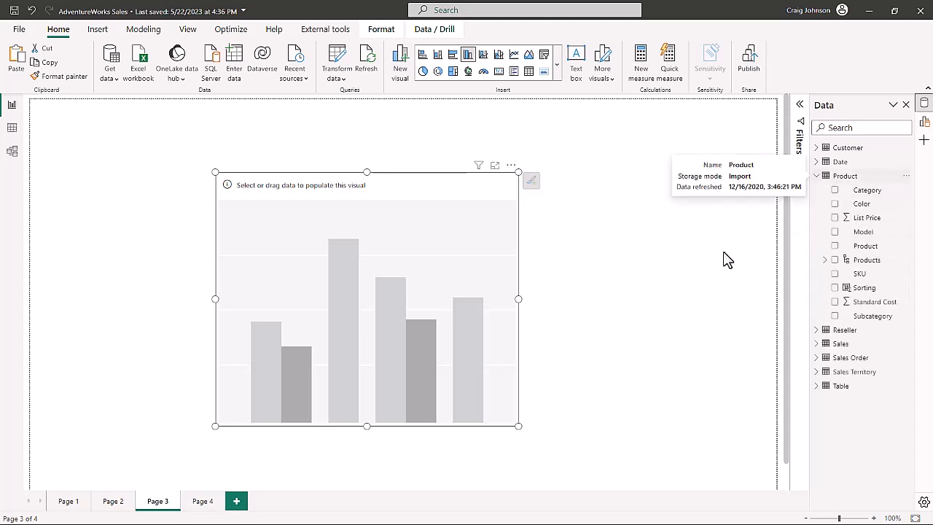
left_click(816, 344)
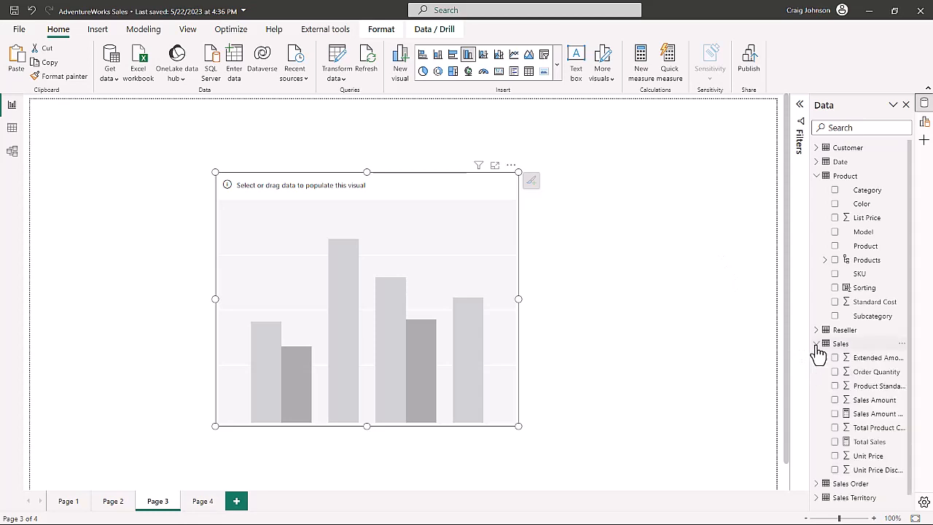
left_click(835, 442)
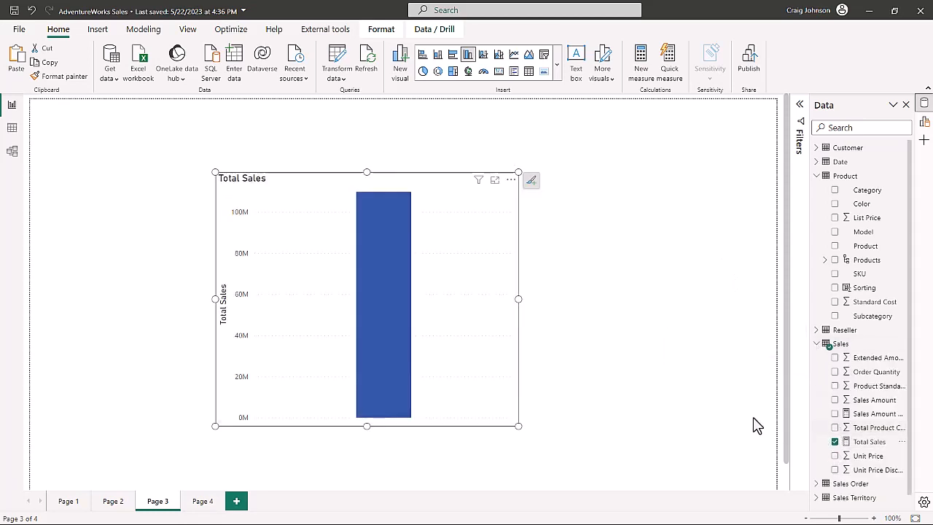
Set the chart's X-axis to the Category field from the Product table
left_click(924, 123)
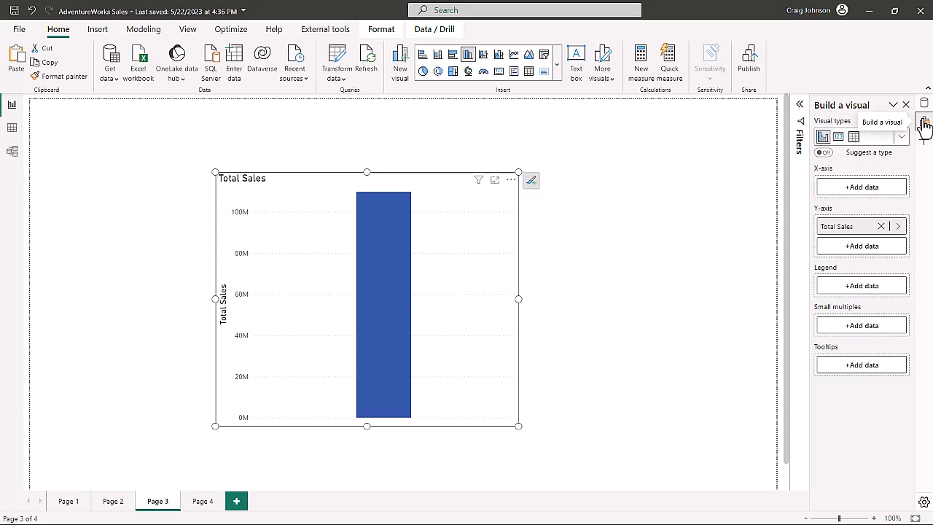
left_click(866, 195)
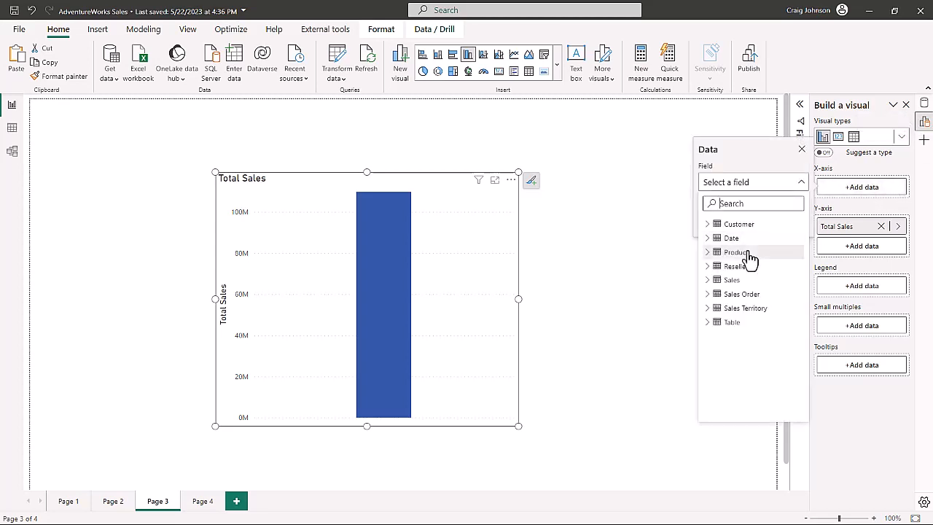
left_click(708, 253)
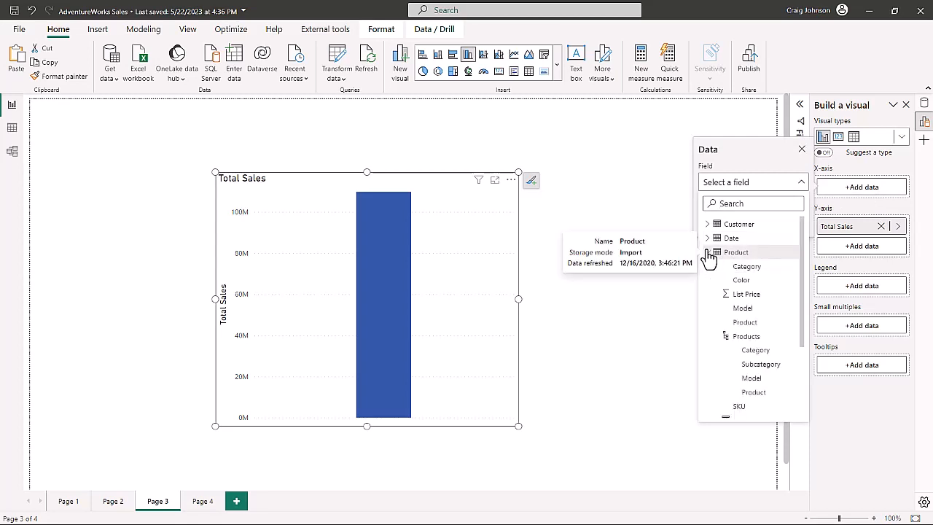
left_click(757, 272)
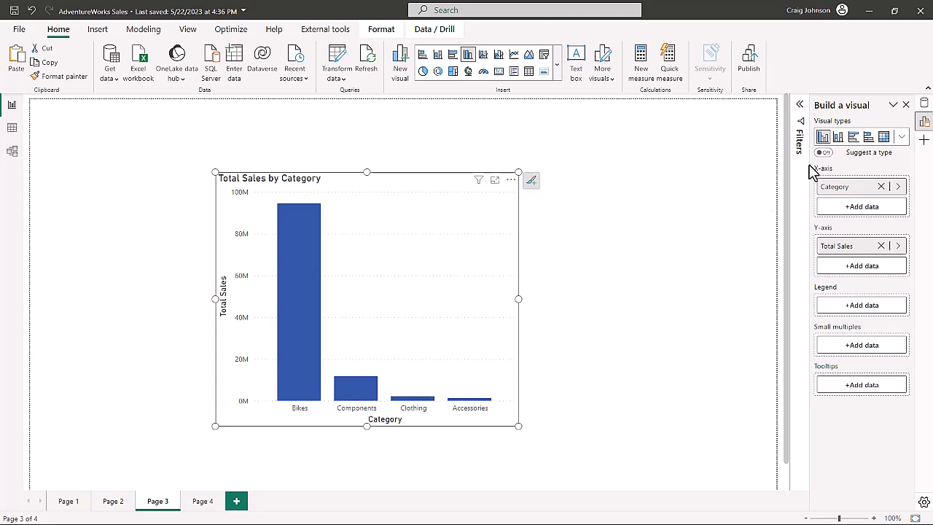
left_click(924, 103)
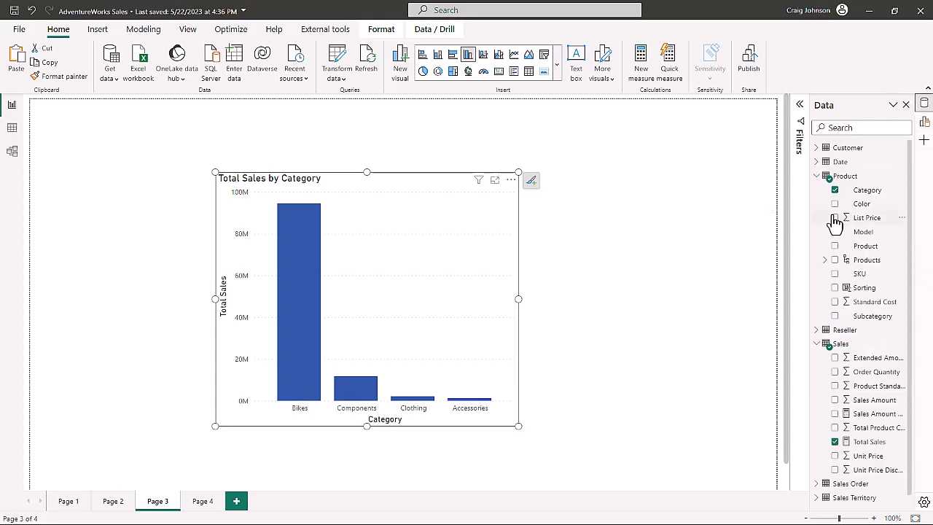
Group the Components, Clothing and Accessories columns of the chart into one data group
left_click(358, 397)
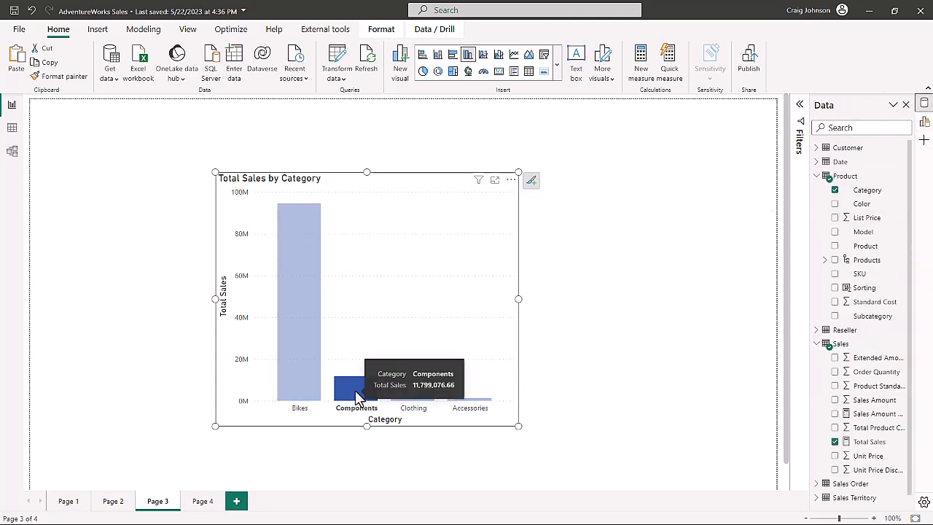
left_click(414, 398, "ctrl")
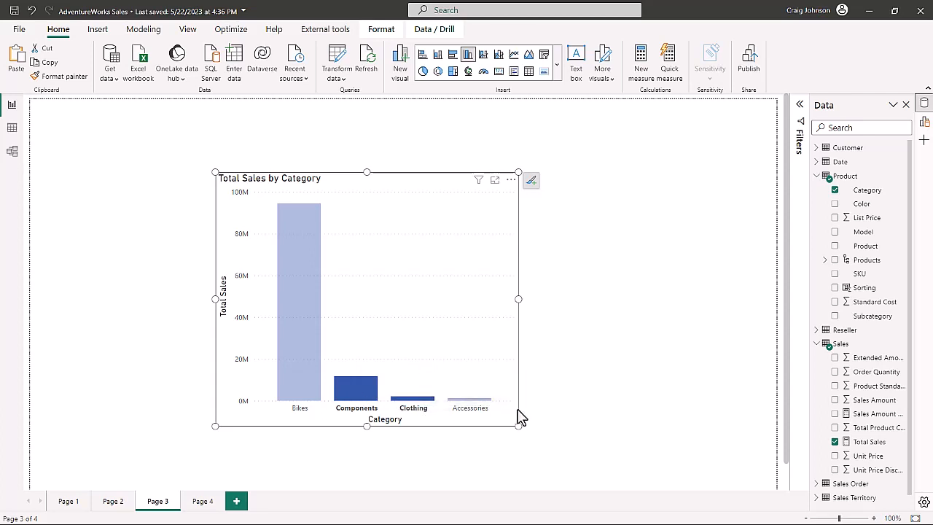
left_click(473, 400, "ctrl")
right_click(472, 406)
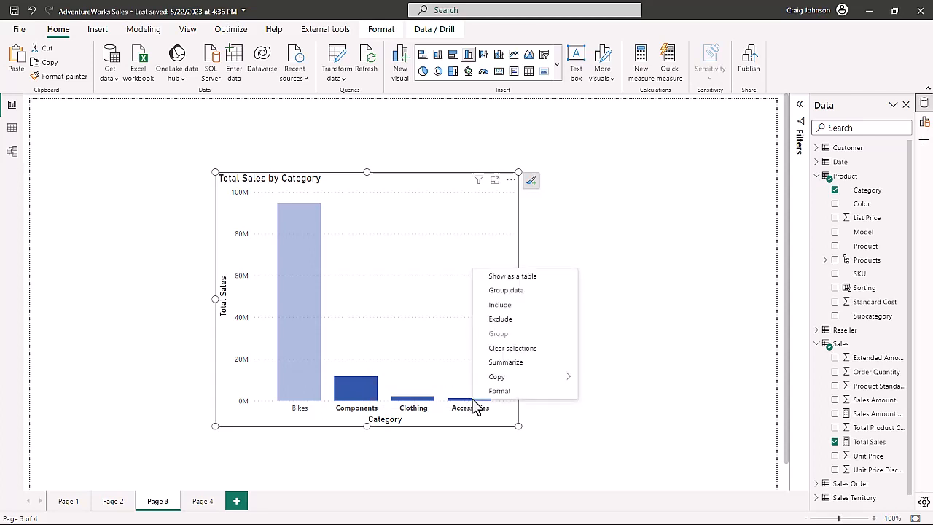
left_click(498, 292)
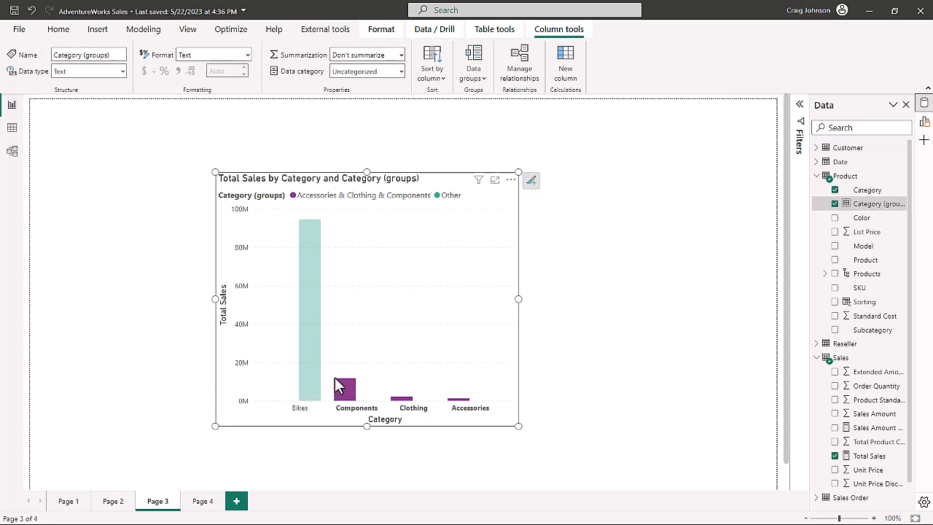
mouse_move(311, 337)
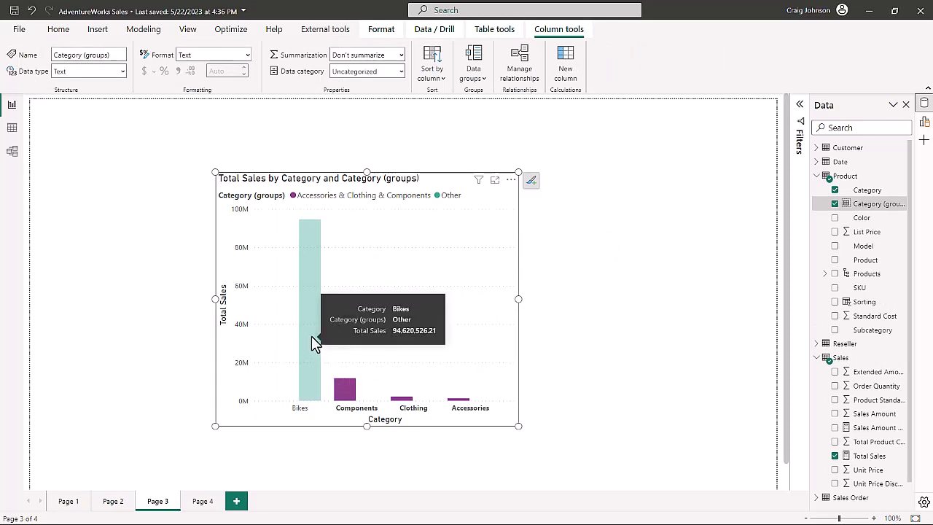
mouse_move(398, 405)
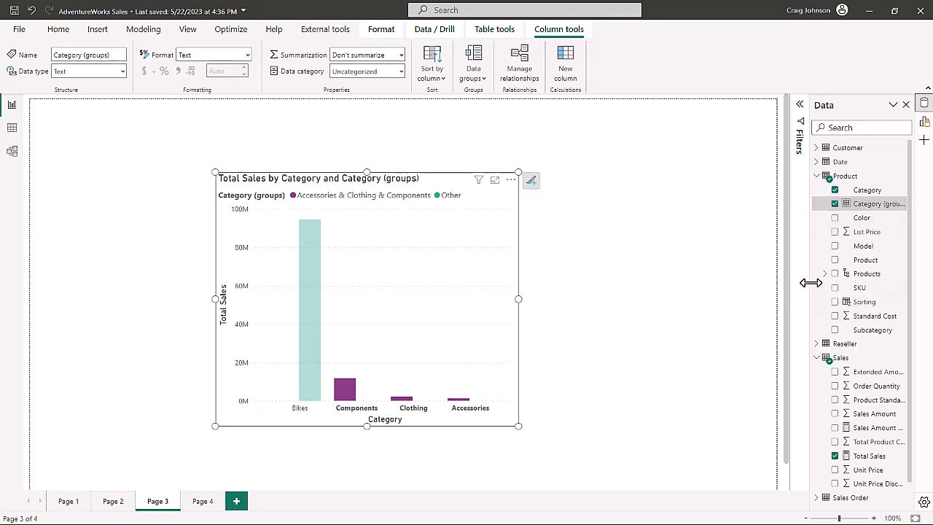
Widen the Data pane and edit the new Category group field, renaming it Components
left_click_drag(811, 282, 731, 284)
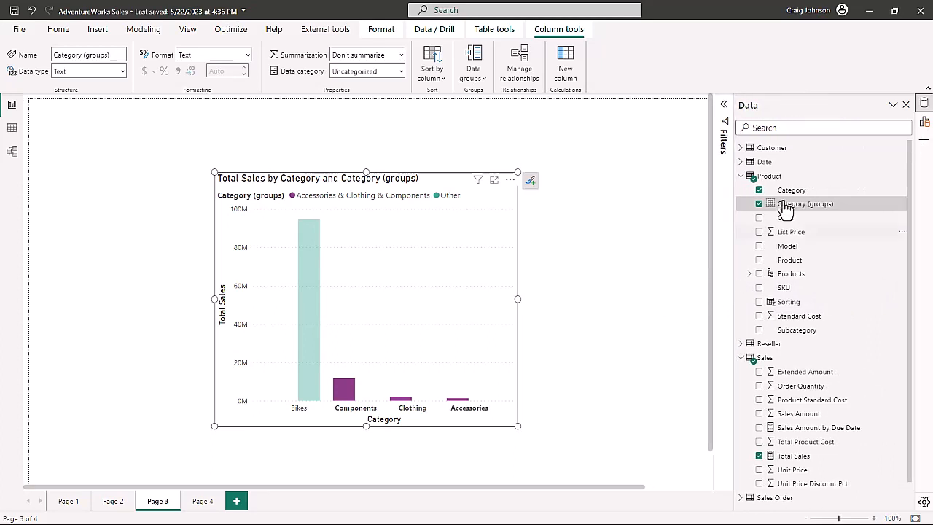
right_click(856, 209)
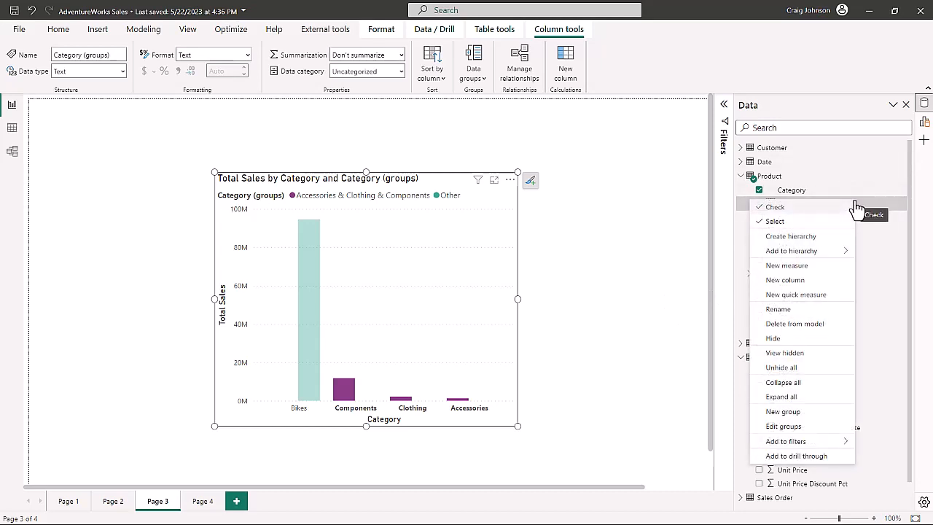
left_click(779, 428)
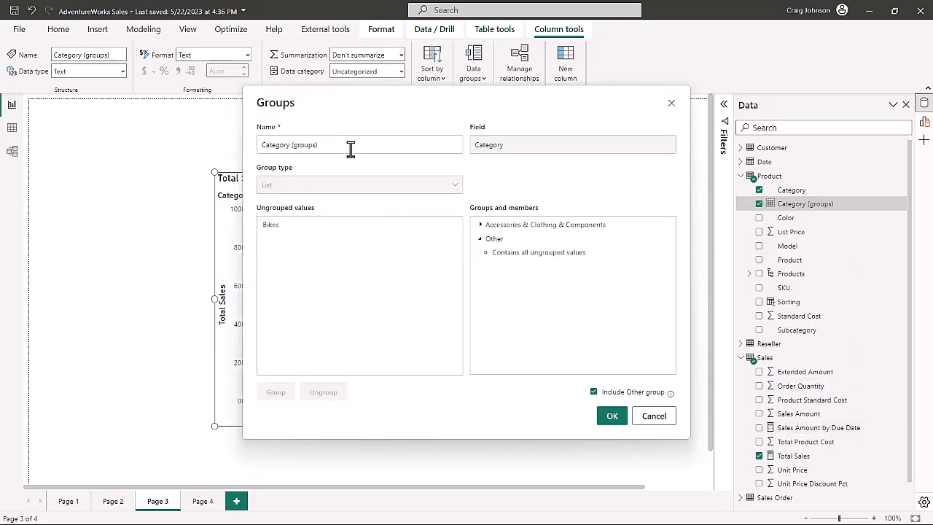
left_click_drag(351, 149, 195, 143)
type("Components")
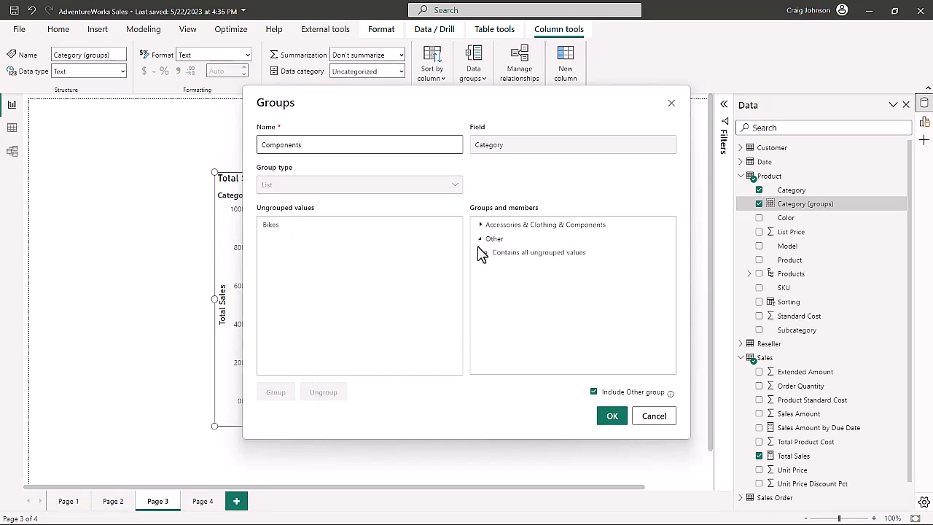
left_click(610, 422)
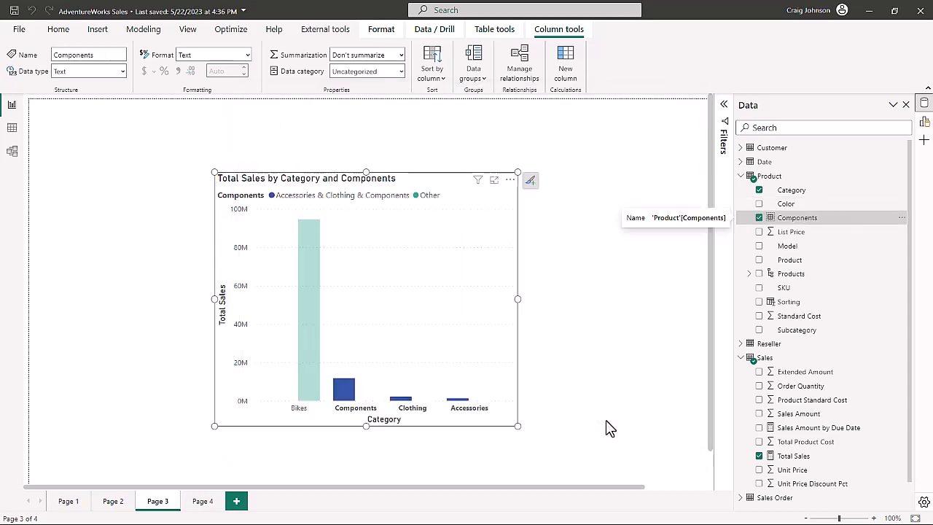
Remove the Components group field from the column chart and delete the chart from Page 3
left_click(925, 103)
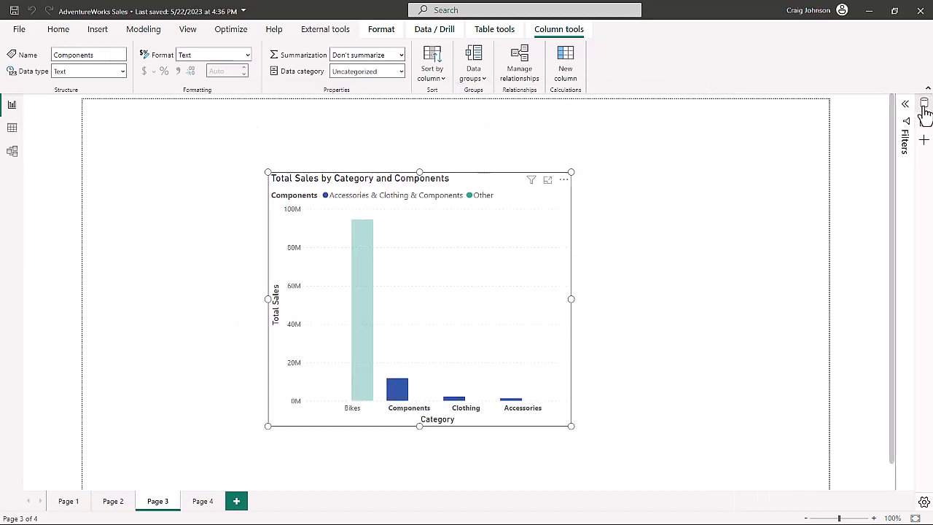
left_click(925, 102)
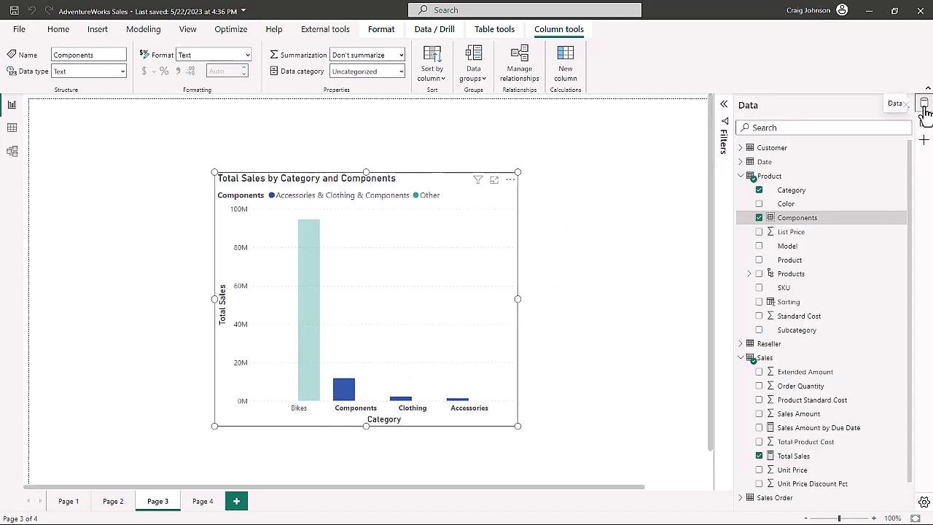
left_click(759, 218)
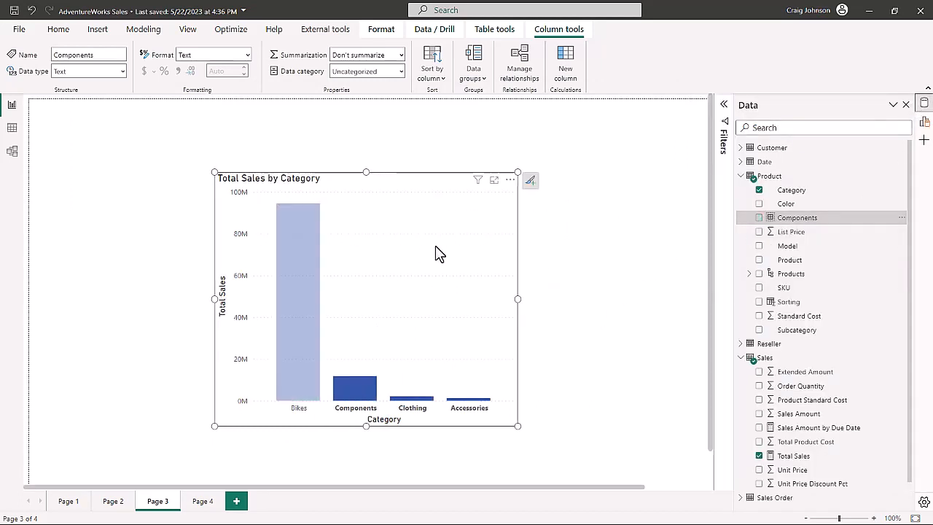
left_click(923, 107)
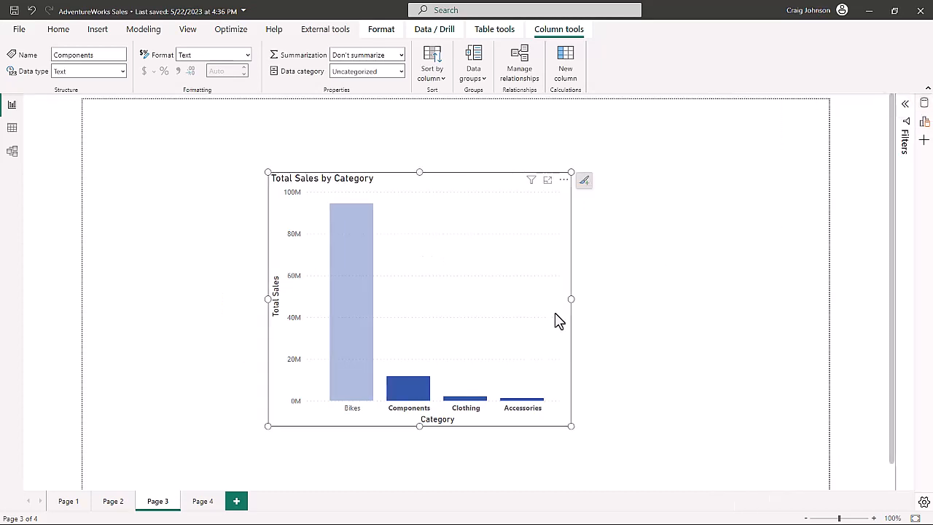
left_click(360, 298)
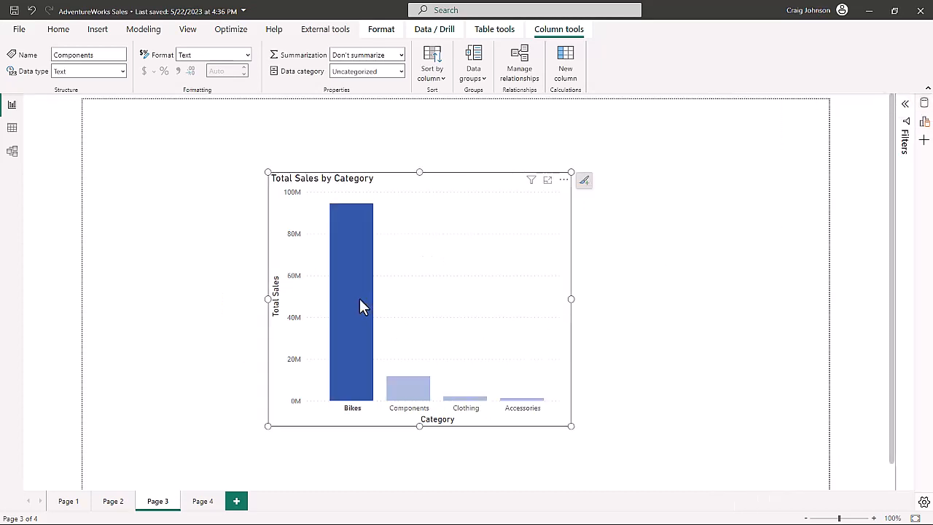
key("Delete")
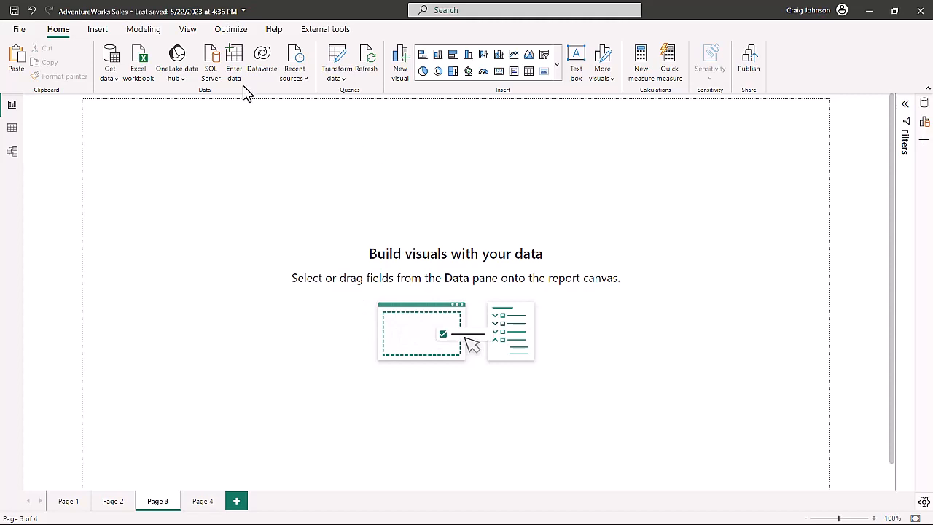
Insert a new clustered column chart, placed and enlarged near the page's middle, and show the data fields
left_click(470, 54)
left_click_drag(159, 125, 433, 244)
left_click_drag(525, 382, 697, 431)
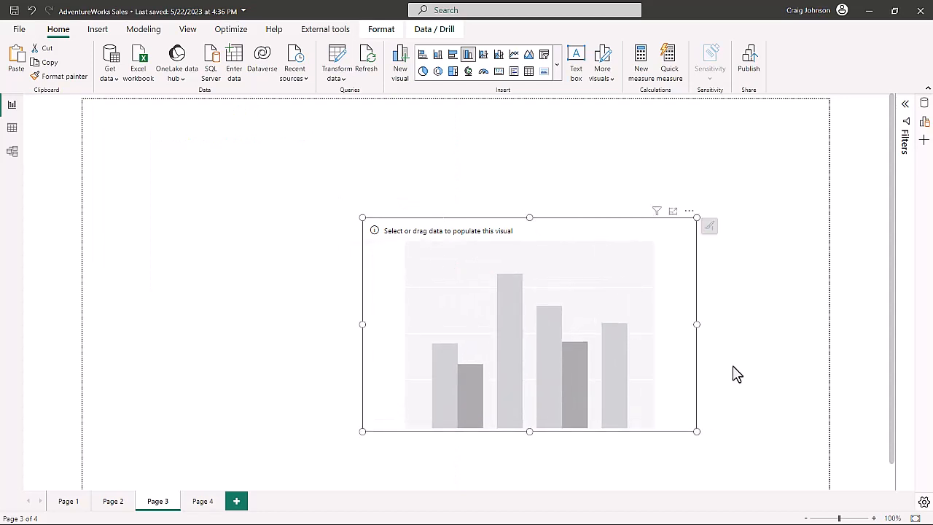
left_click(926, 104)
scroll(806, 387, "down", 1)
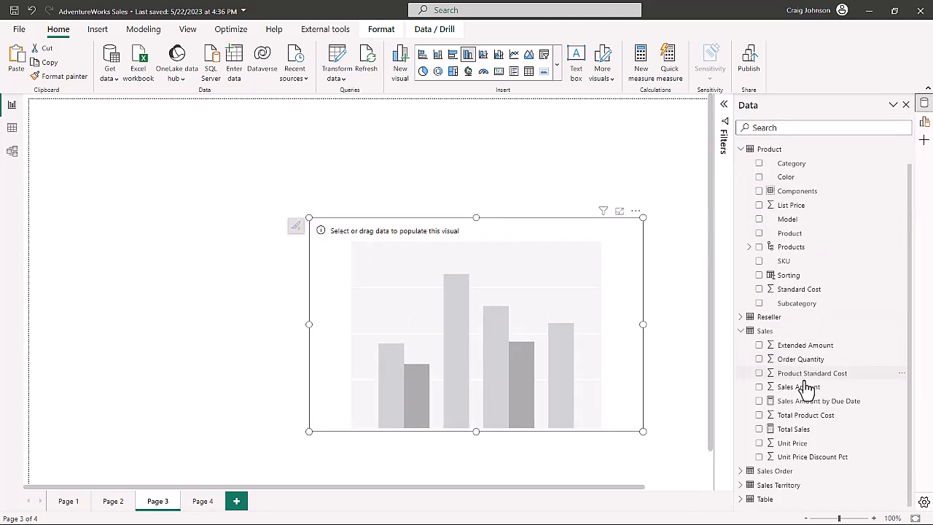
Plot Total Sales by the Components group field in the empty clustered column chart
left_click(759, 429)
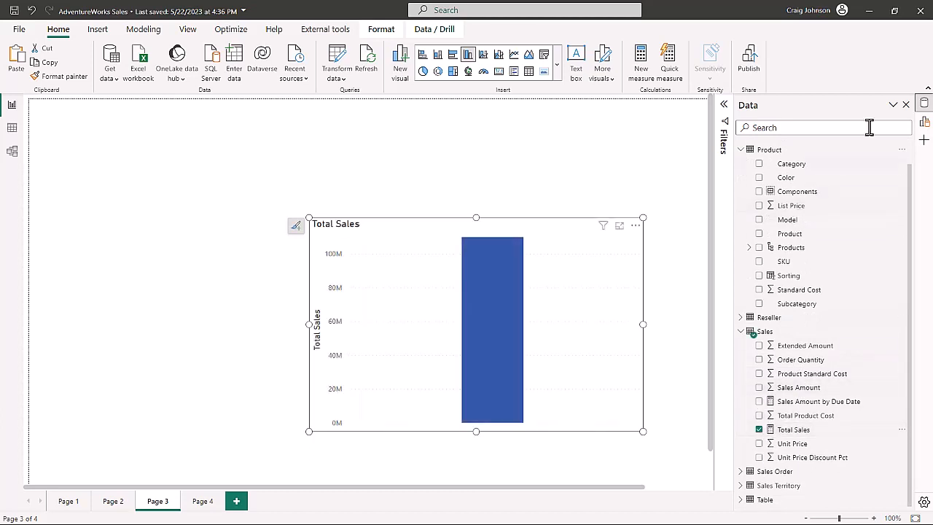
left_click(925, 104)
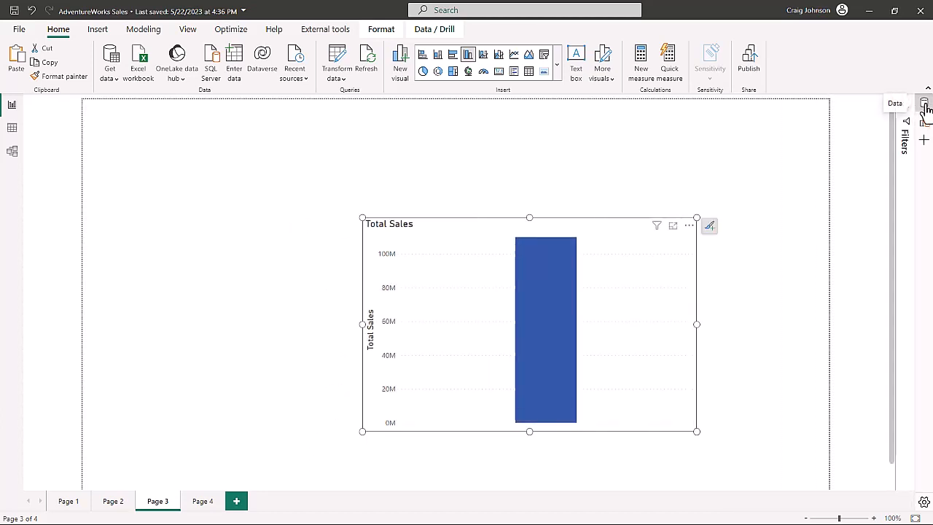
left_click(925, 105)
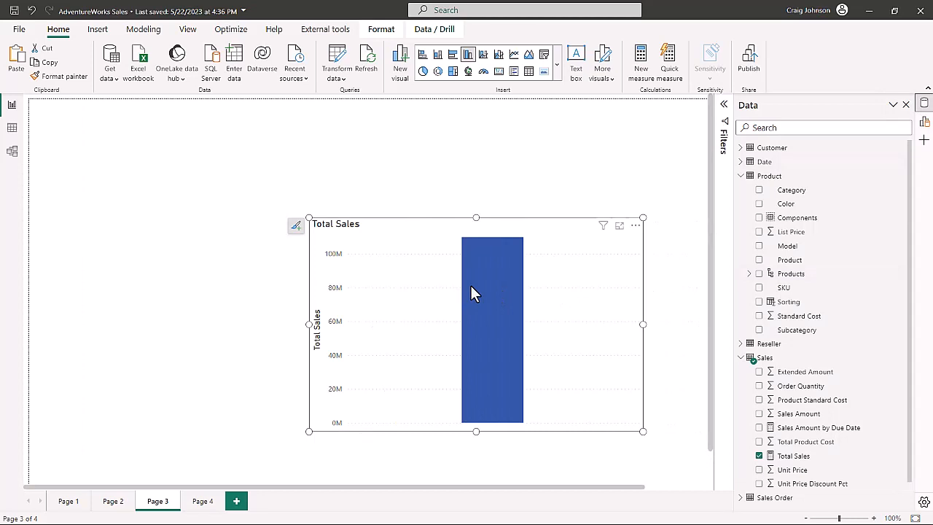
left_click(925, 105)
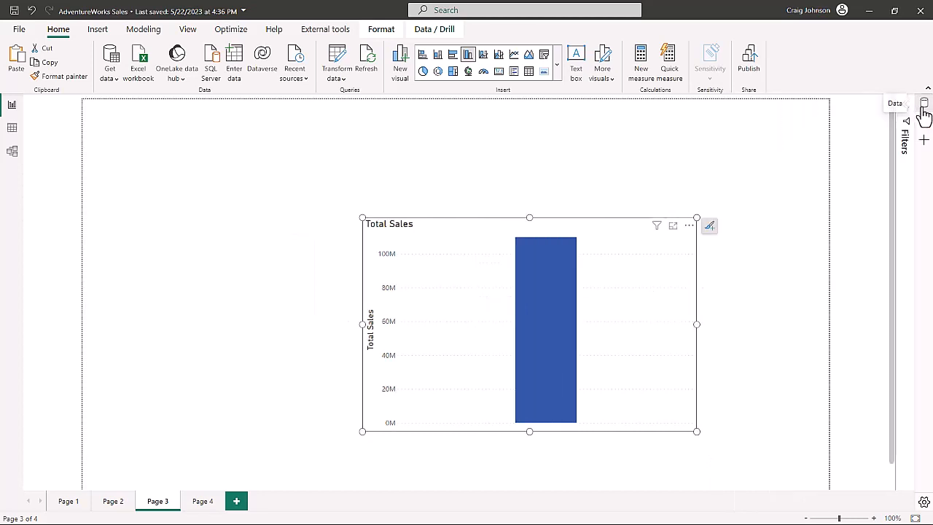
left_click(924, 104)
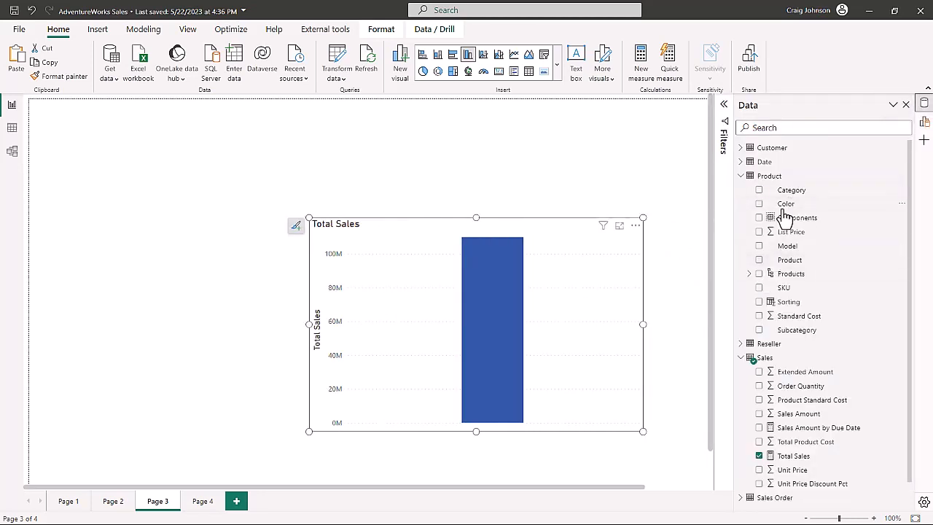
left_click(759, 218)
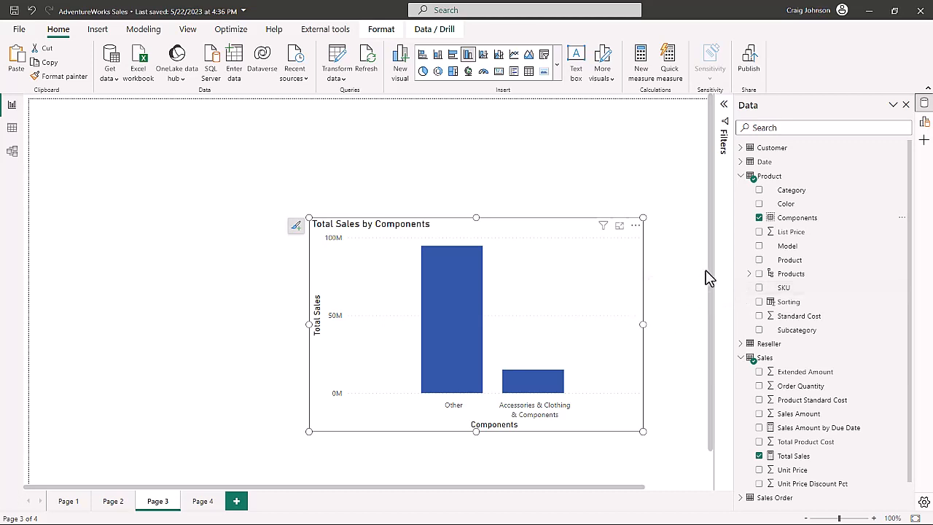
Delete the Components group field from the Product table in the model and remove the broken chart from Page 3
right_click(794, 229)
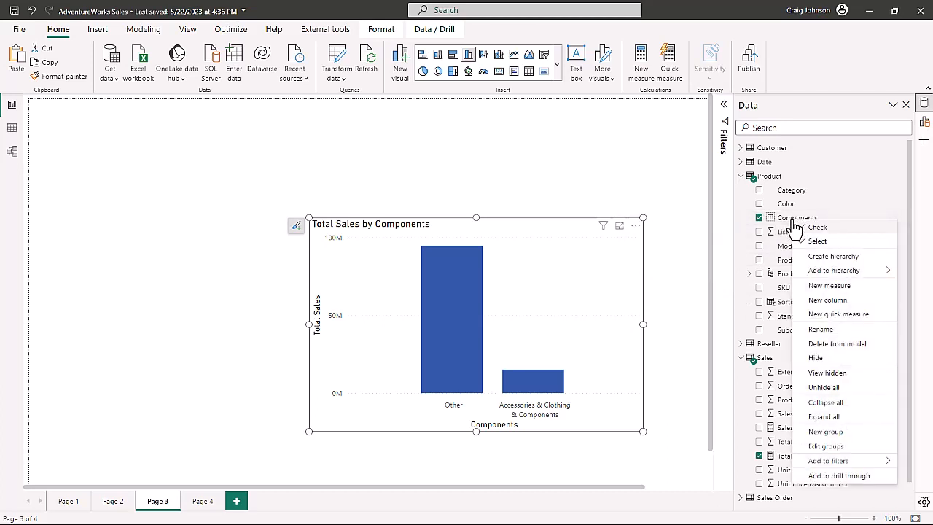
left_click(828, 344)
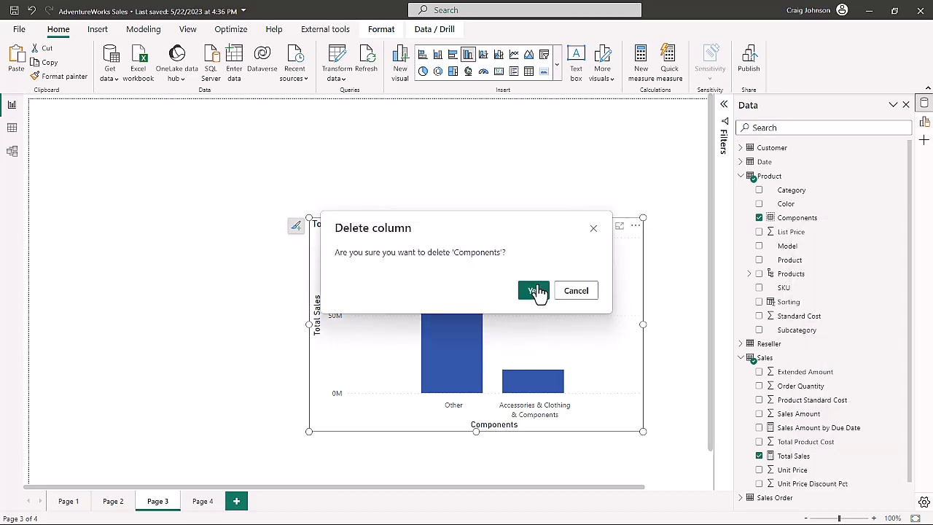
left_click(536, 291)
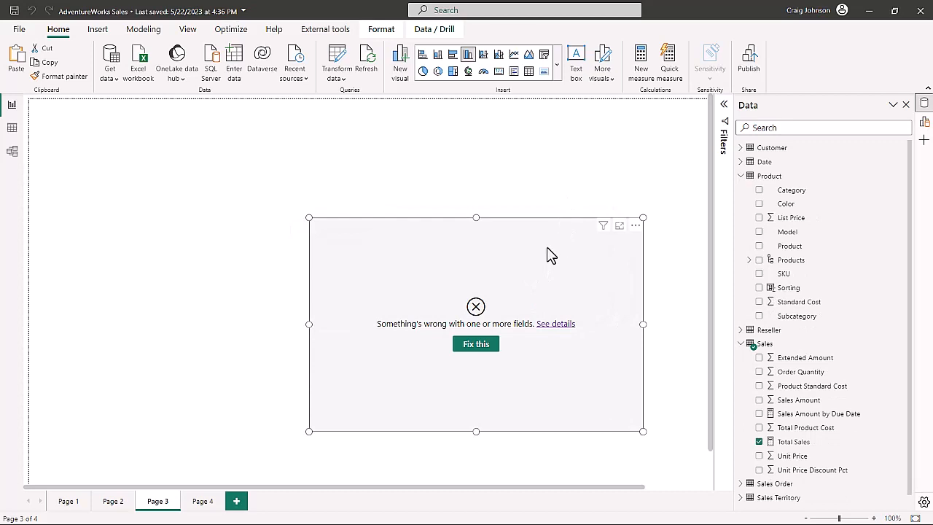
key("Delete")
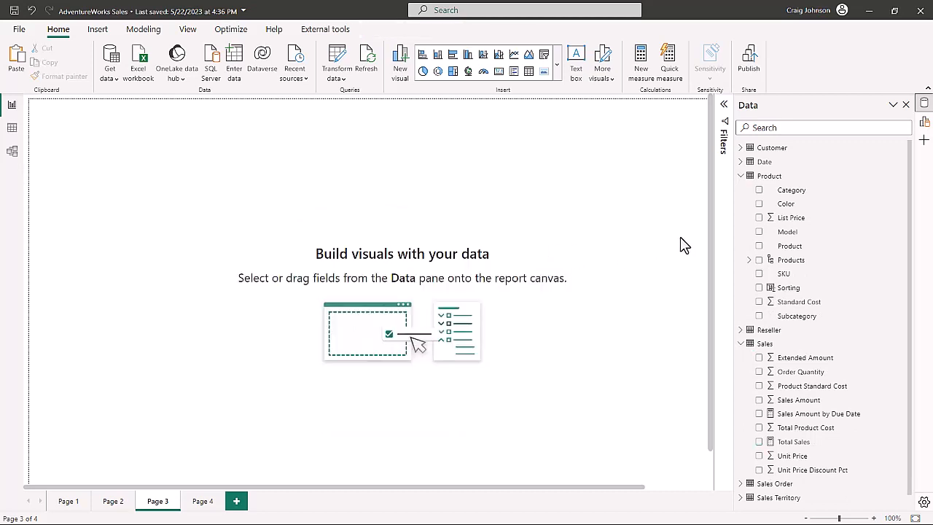
Insert a clustered column chart, place and enlarge it near the page's middle, and plot Total Sales by Category
left_click(468, 55)
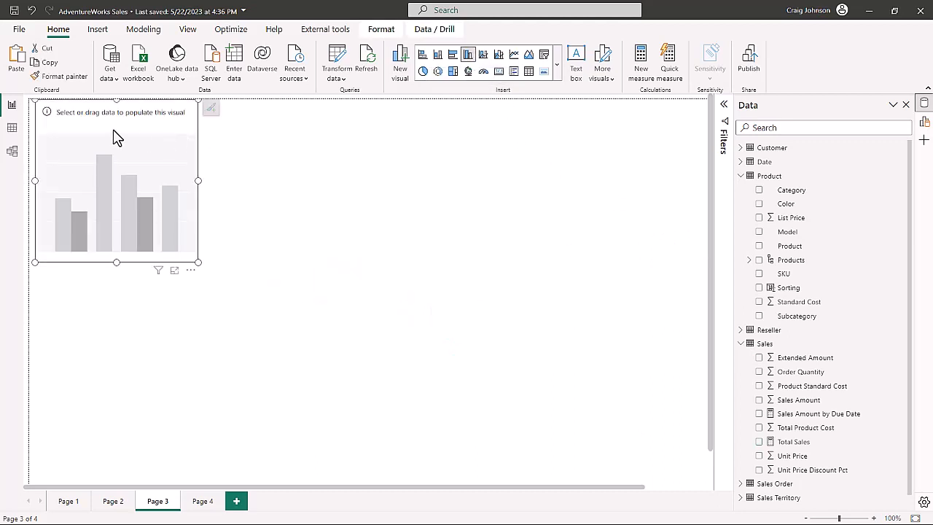
left_click_drag(114, 131, 275, 171)
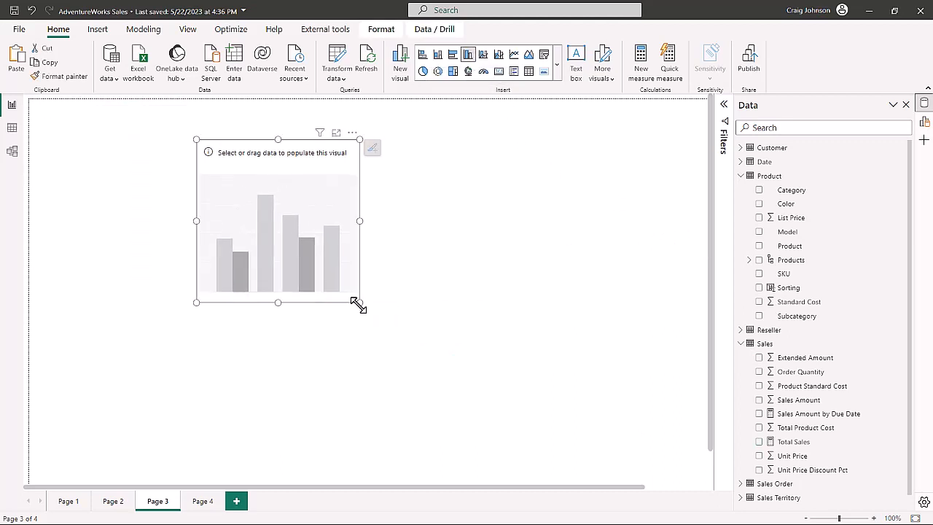
left_click_drag(358, 301, 529, 398)
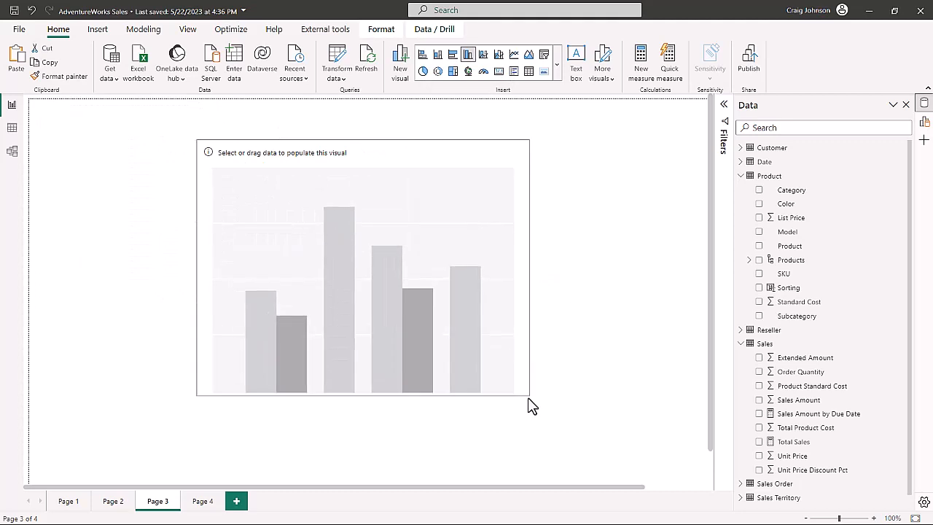
left_click(759, 442)
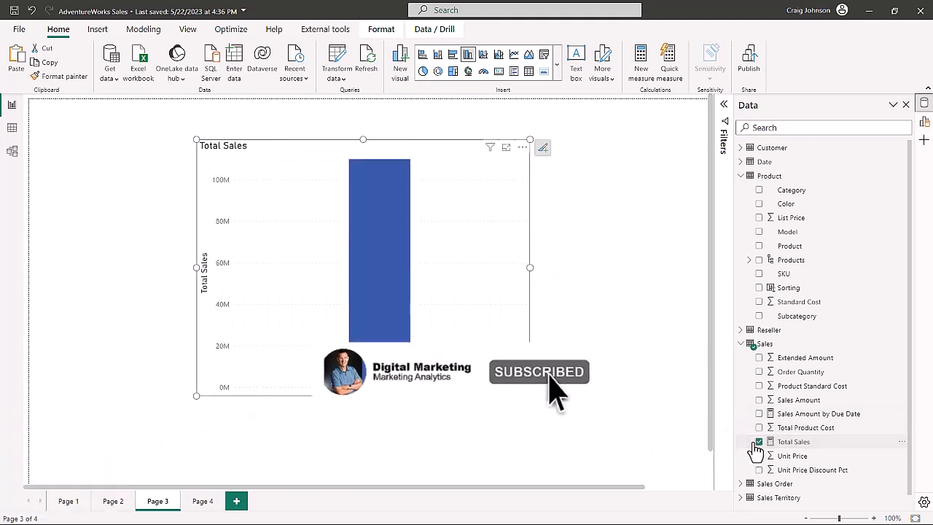
left_click(759, 191)
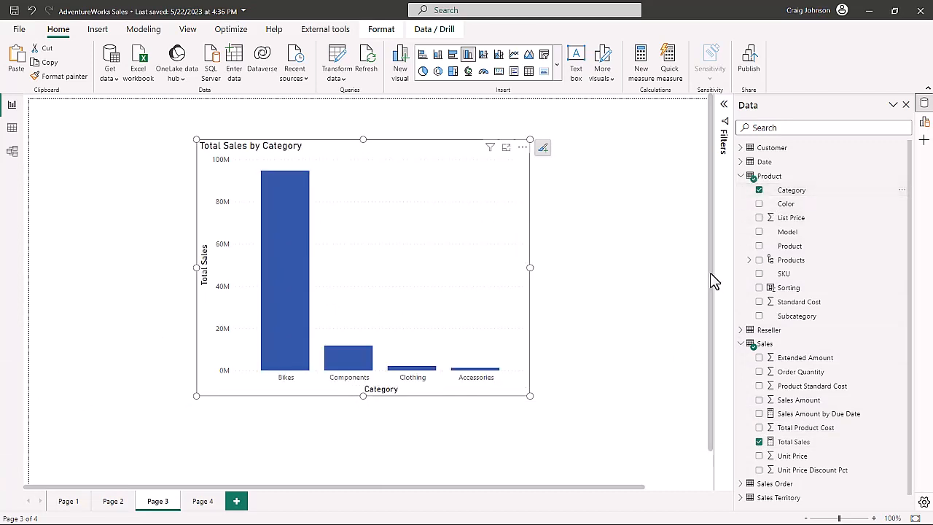
Start a new data group on the Product table's Category field and name it Components
right_click(823, 195)
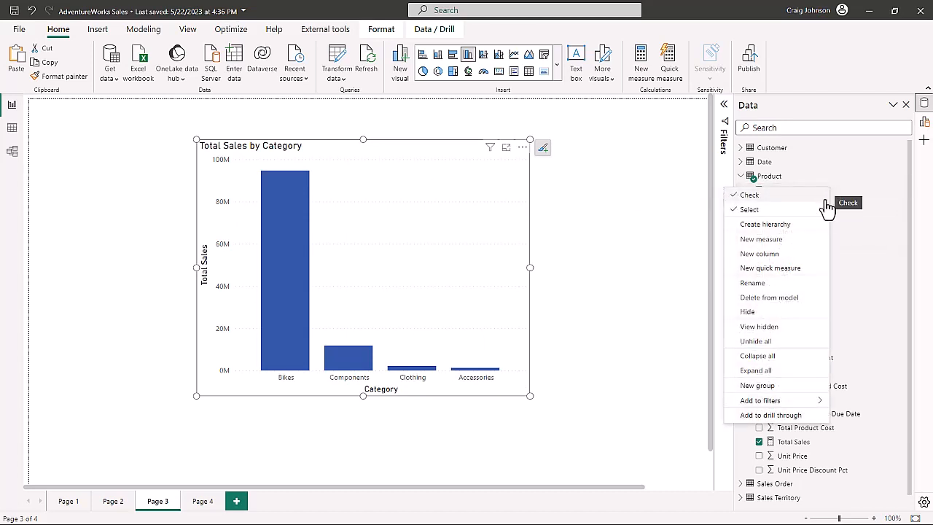
left_click(756, 387)
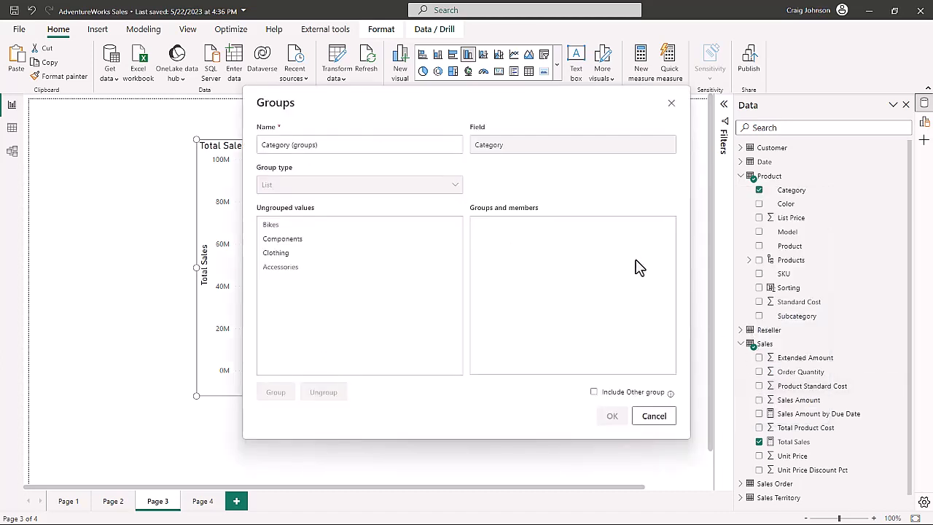
triple_click(350, 148)
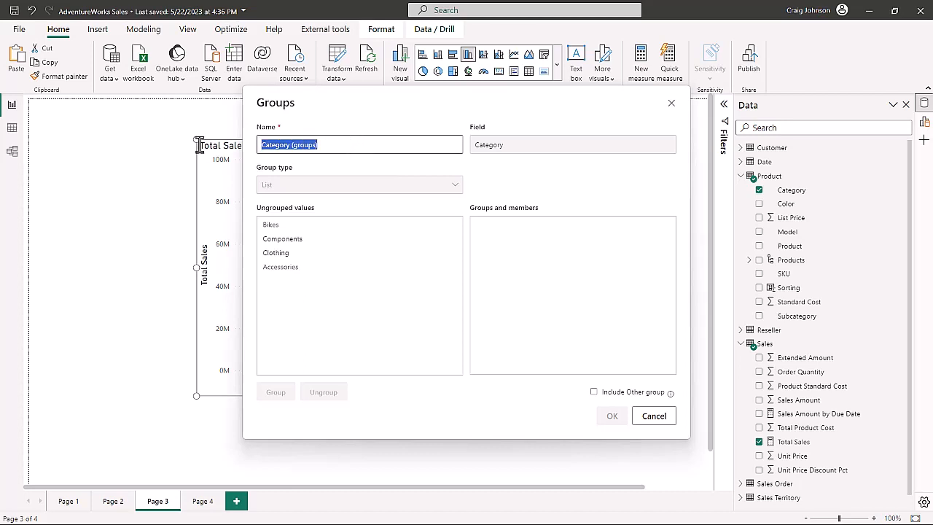
type("Components")
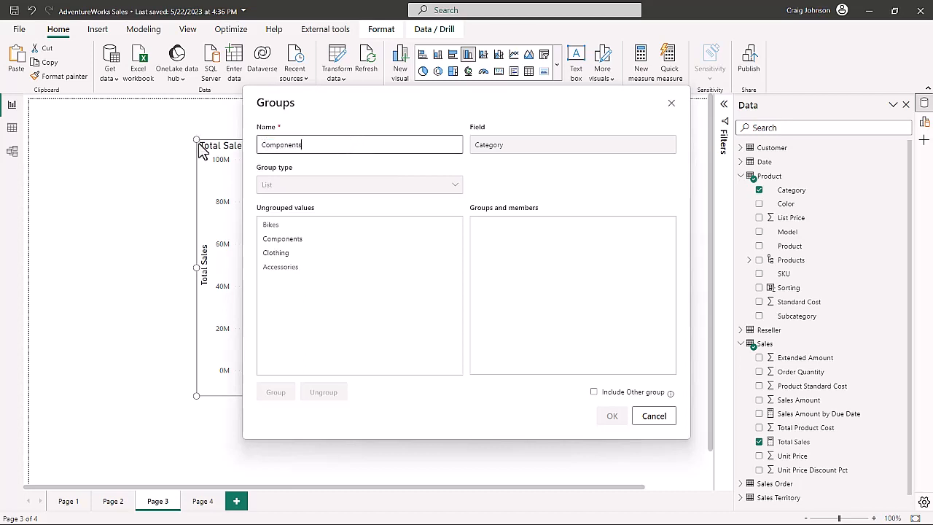
left_click(427, 332)
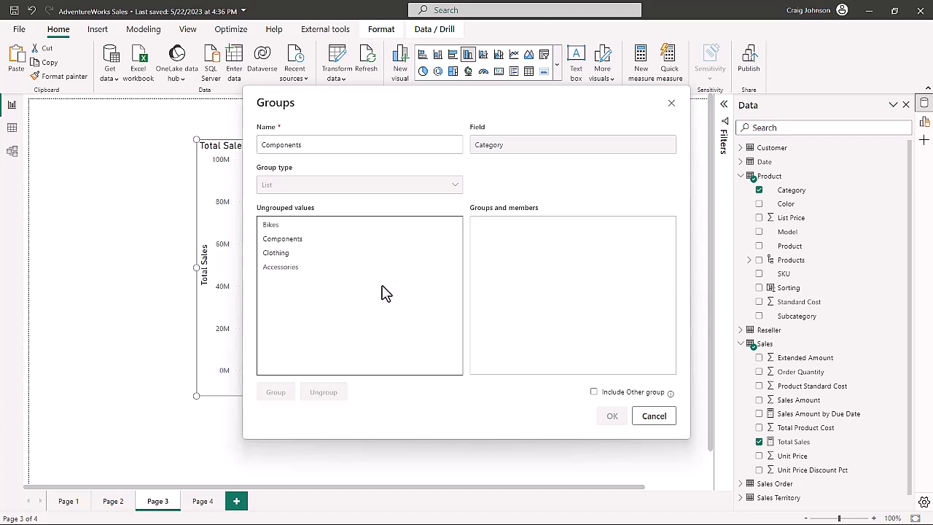
Group the Components, Clothing and Accessories values together, include an Other group for ungrouped values, and create the group field
left_click(286, 241)
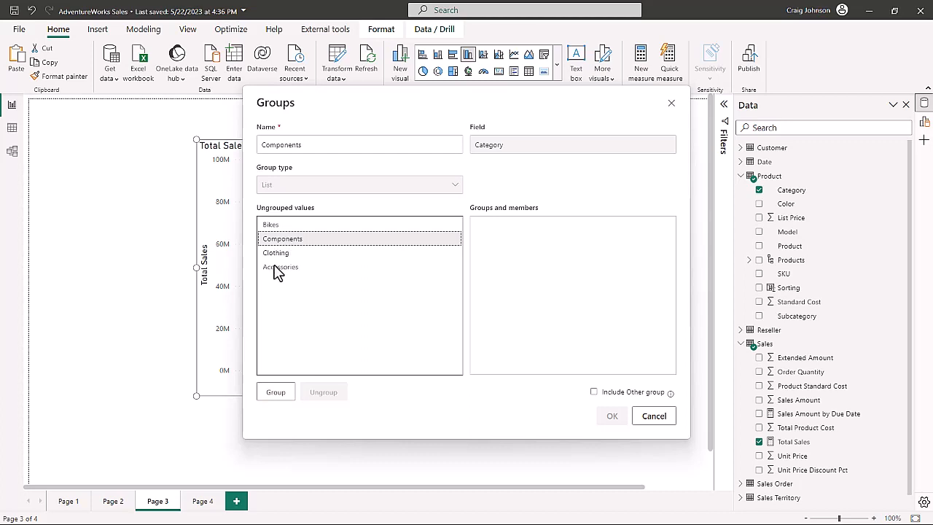
left_click(275, 254, "ctrl")
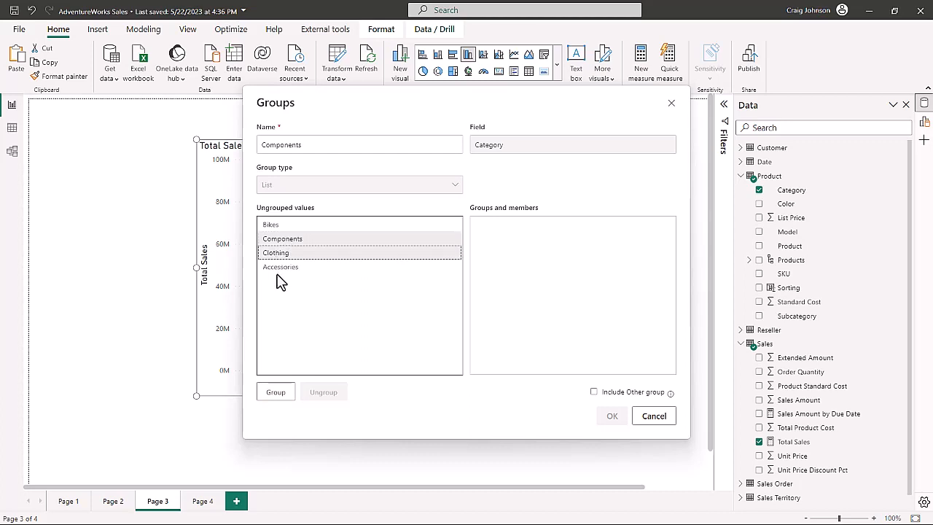
left_click(280, 268, "ctrl")
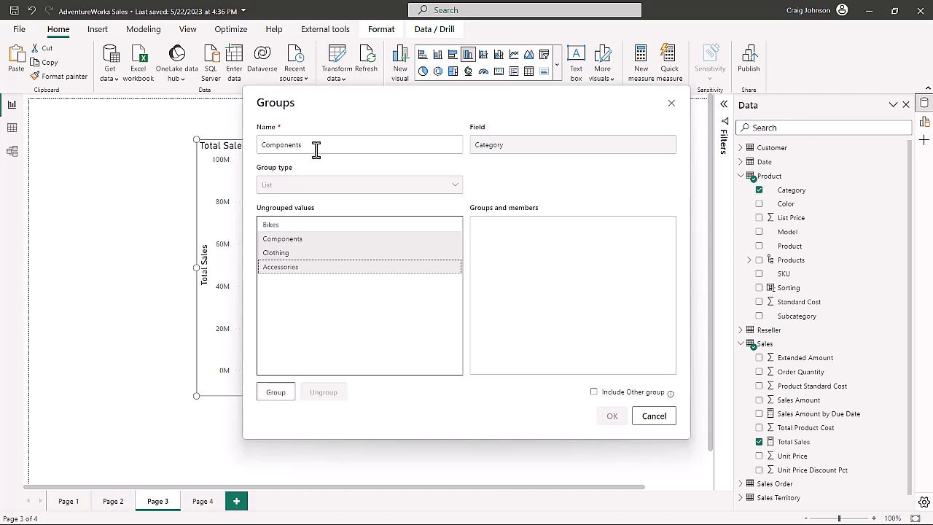
left_click(272, 395)
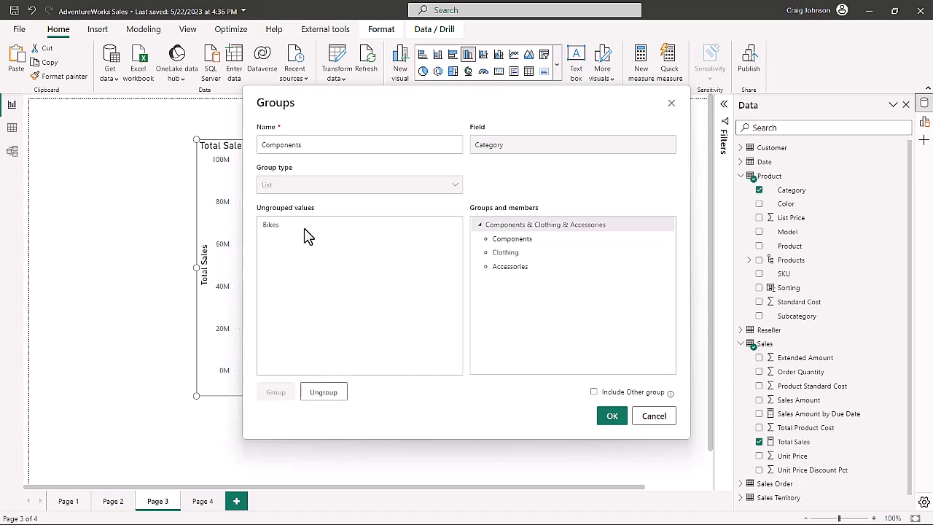
left_click(323, 248)
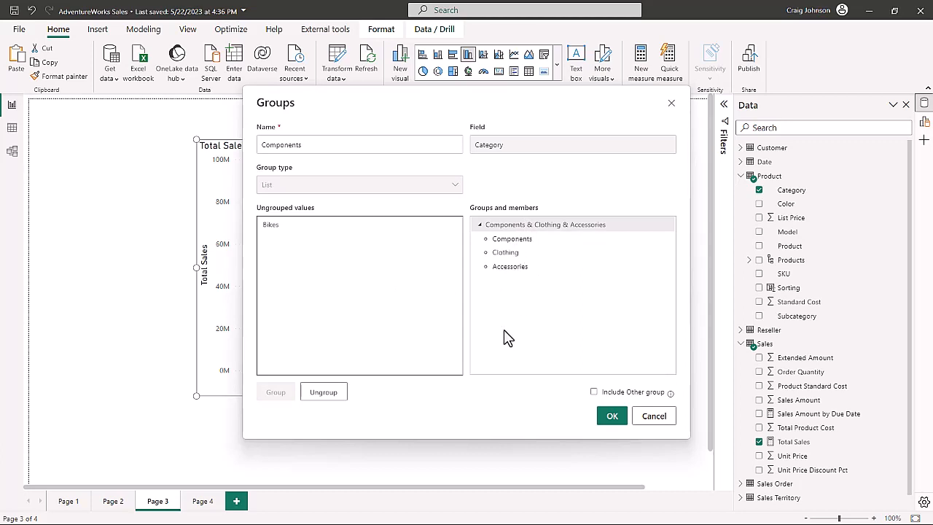
left_click(594, 393)
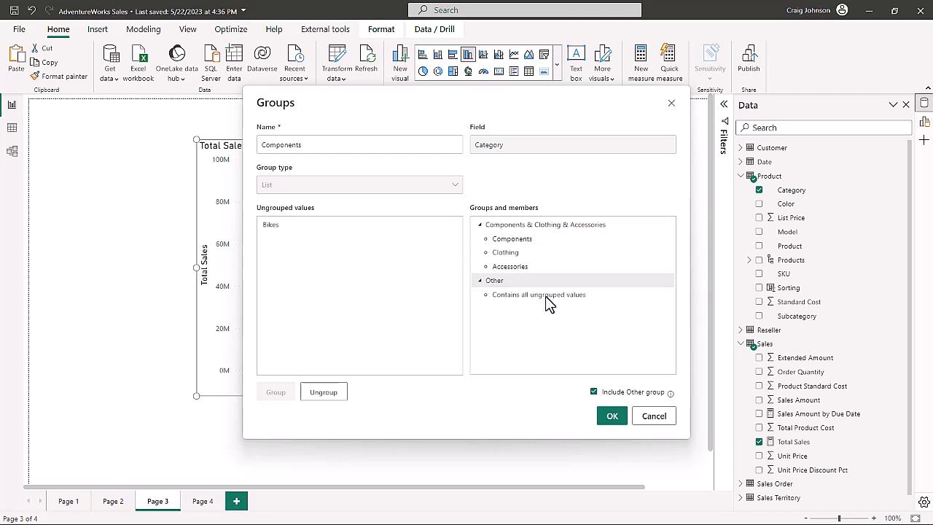
left_click(613, 417)
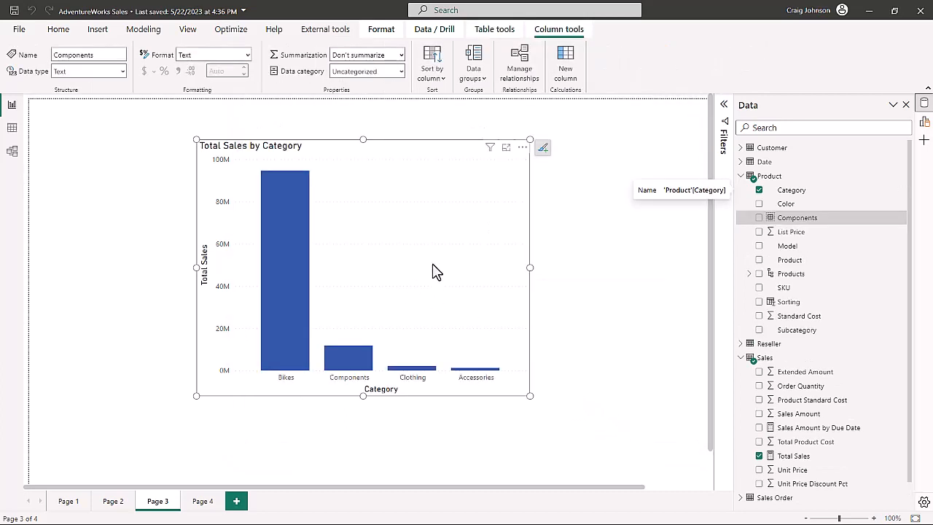
Show the chart's build options, shrink the Total Sales by Category chart and move it to the page's upper-left corner
left_click(924, 123)
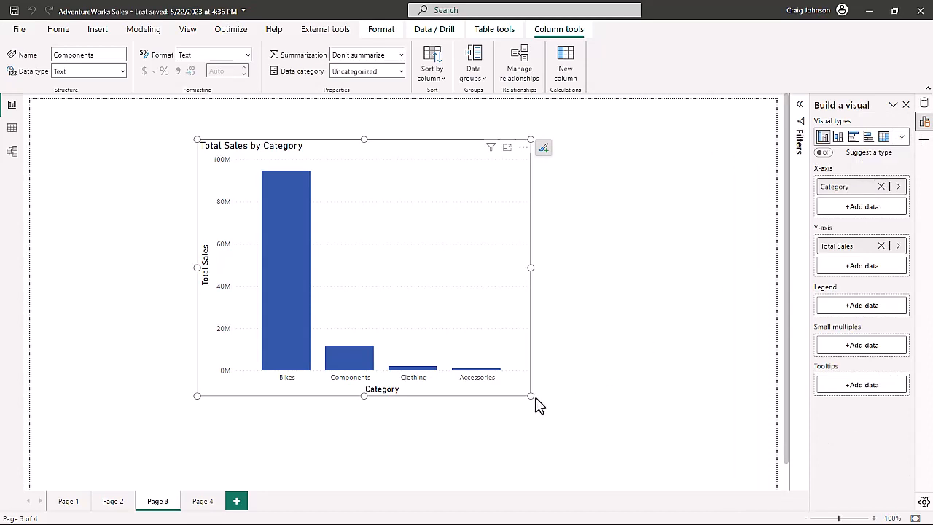
left_click_drag(530, 396, 404, 305)
left_click_drag(279, 167, 175, 145)
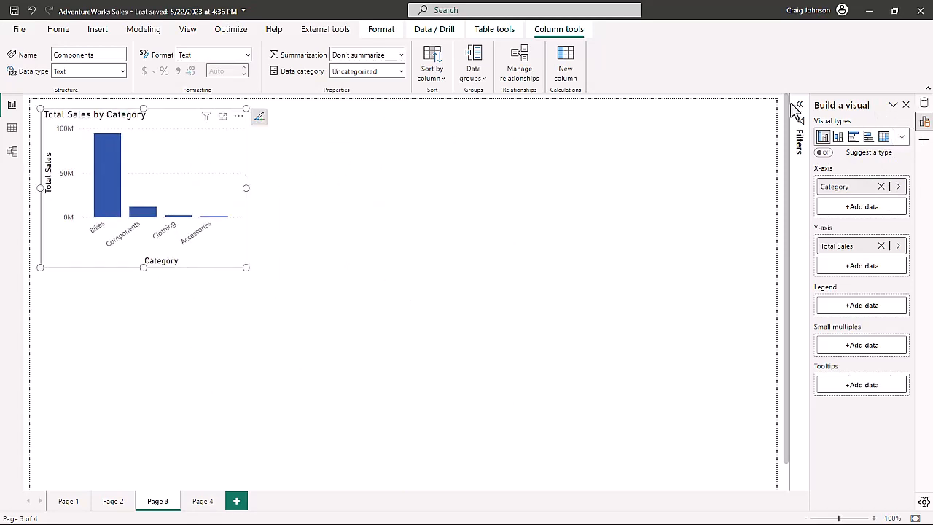
Insert a second clustered column chart and place it near the page's middle, beside the Total Sales by Category chart
left_click(59, 31)
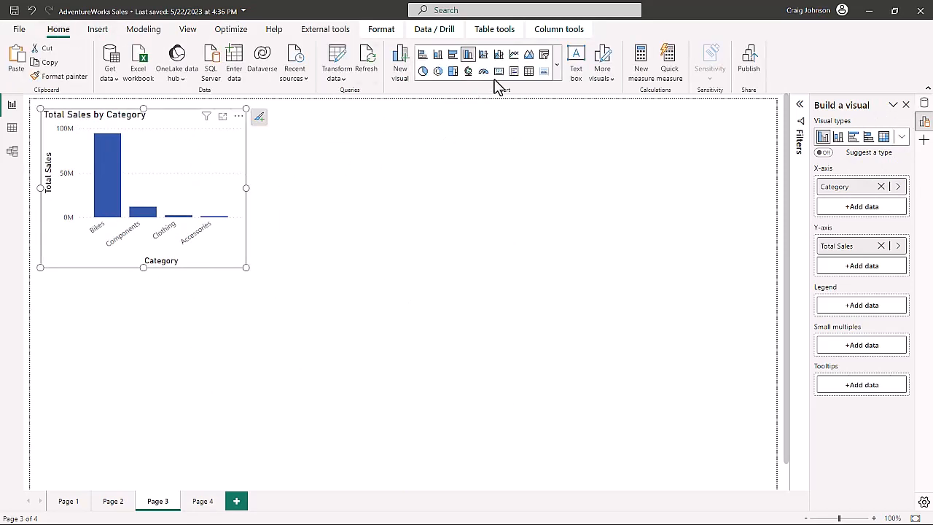
left_click(490, 268)
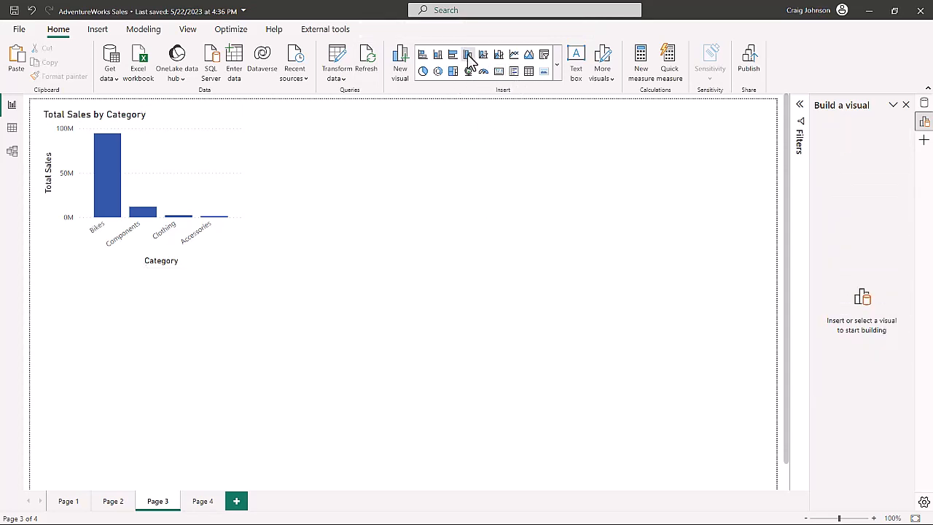
left_click(468, 55)
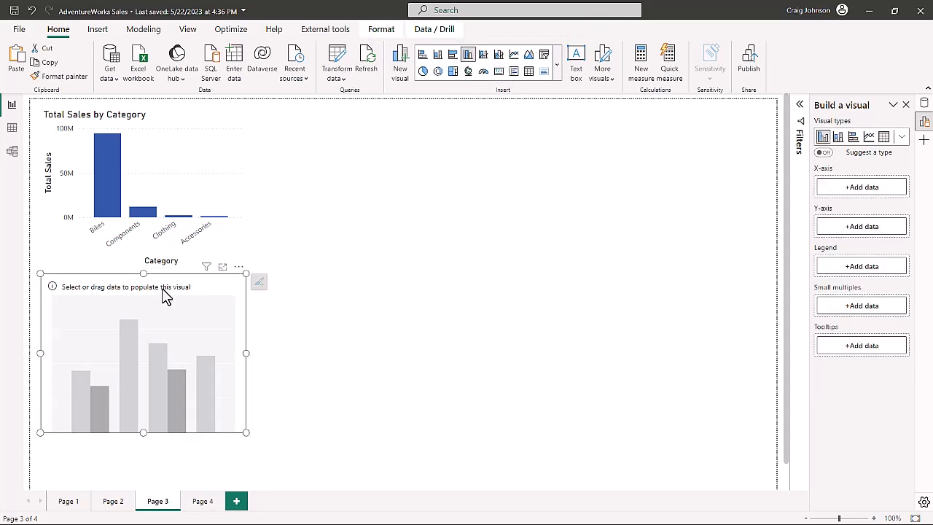
left_click_drag(162, 288, 460, 195)
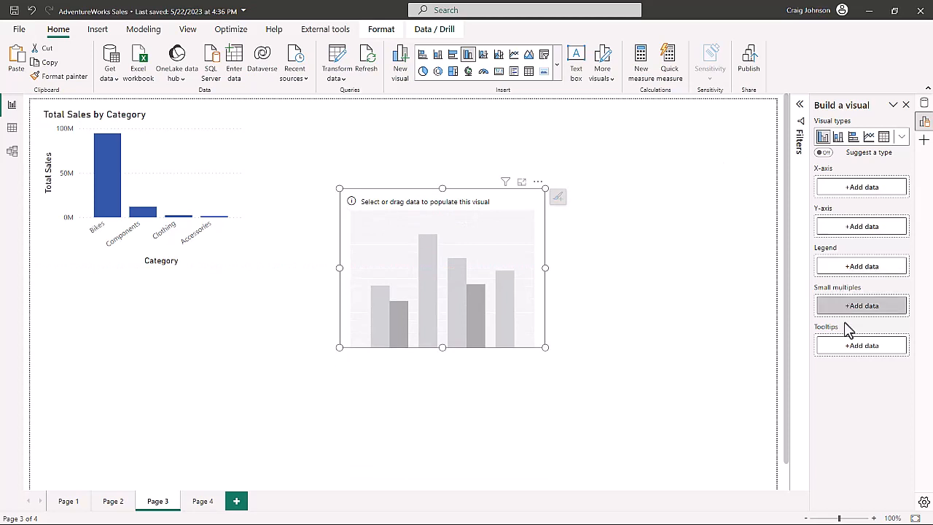
Plot Total Sales on the new chart's Y-axis against the Components group on its X-axis, and enlarge the chart
left_click(856, 233)
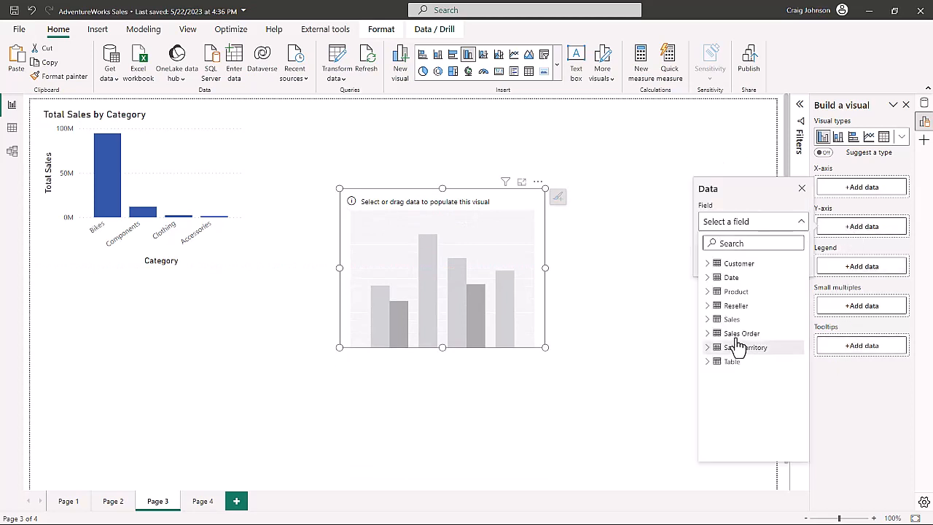
left_click(707, 321)
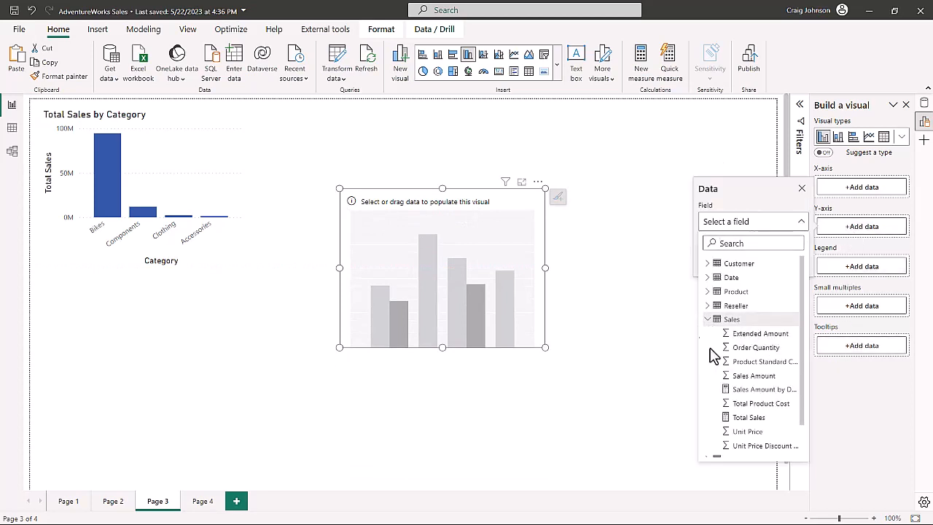
left_click(742, 419)
left_click(864, 191)
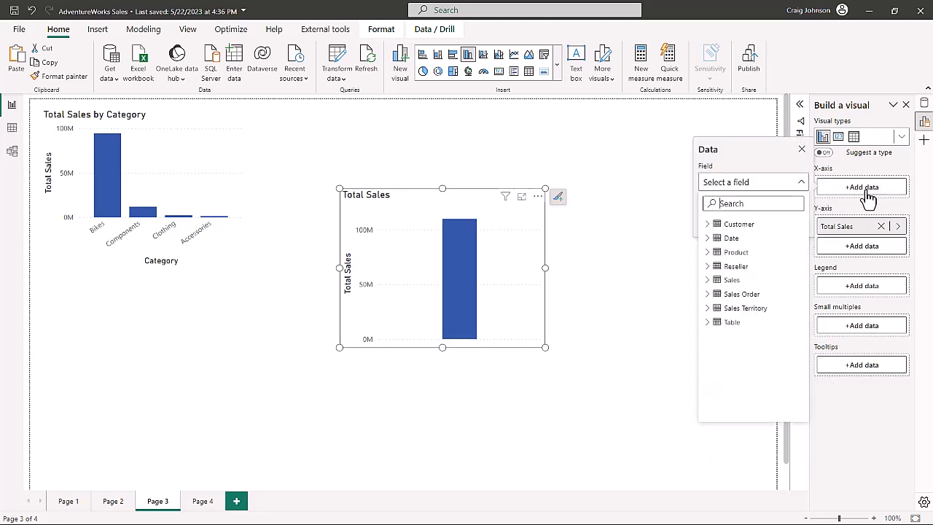
left_click(708, 253)
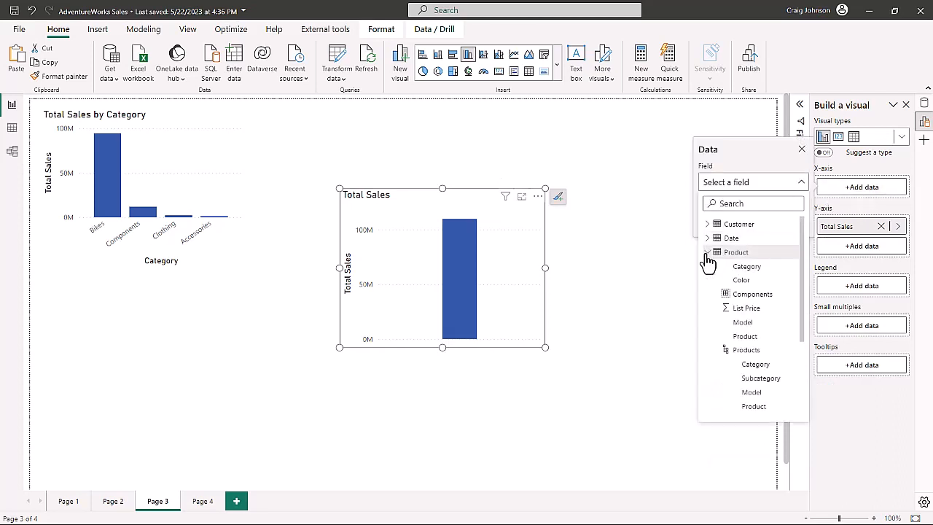
left_click(751, 303)
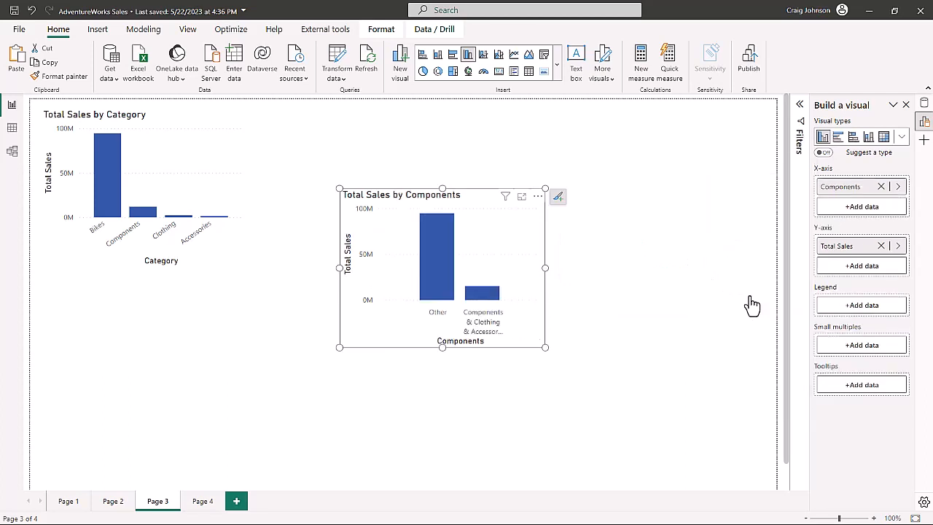
left_click_drag(544, 348, 636, 360)
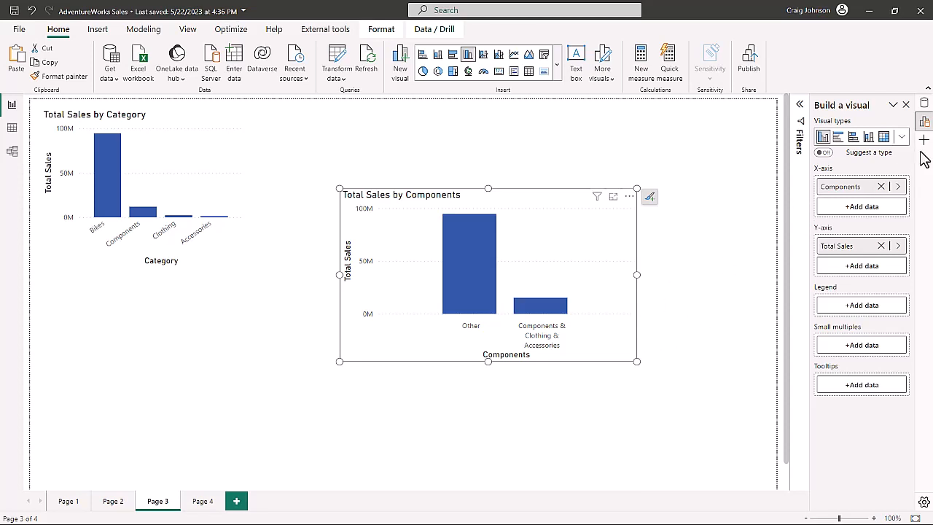
Open the Product table's Components group for editing and rename it All Components
left_click(924, 103)
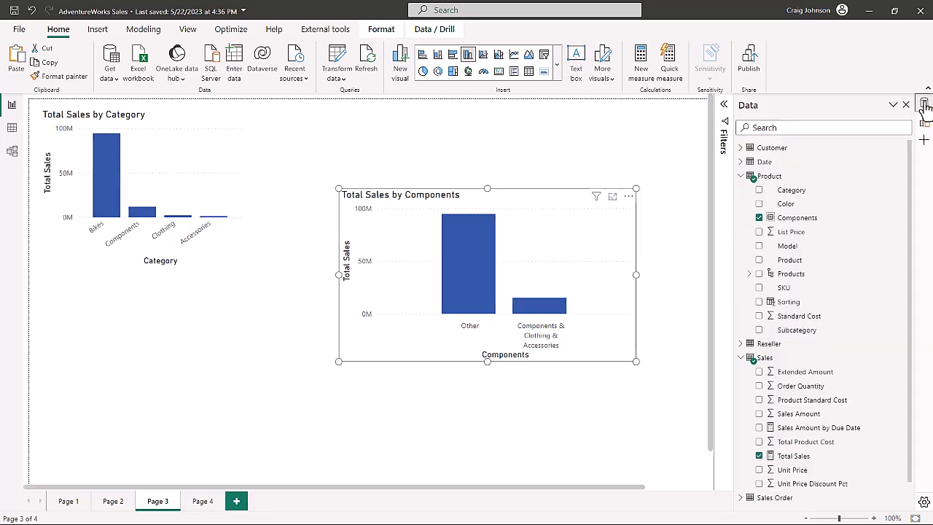
right_click(798, 218)
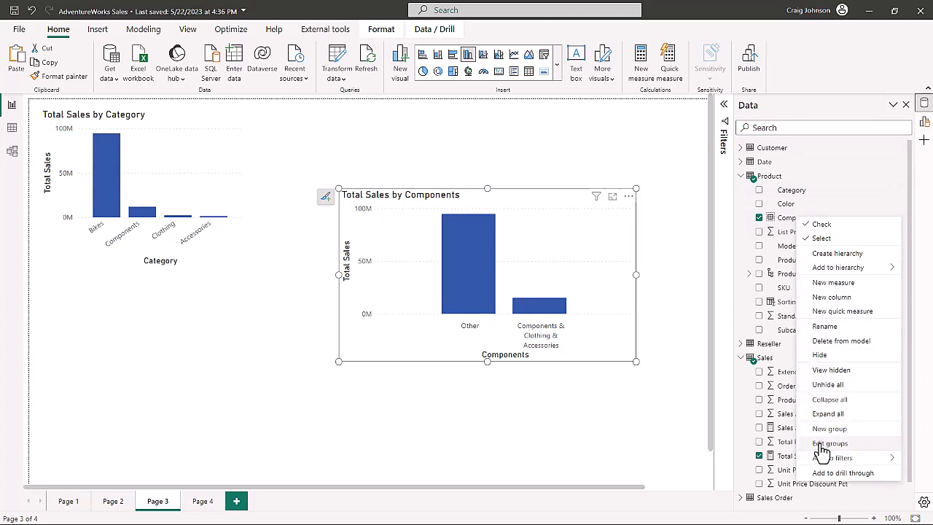
left_click(823, 446)
left_click_drag(313, 143, 254, 145)
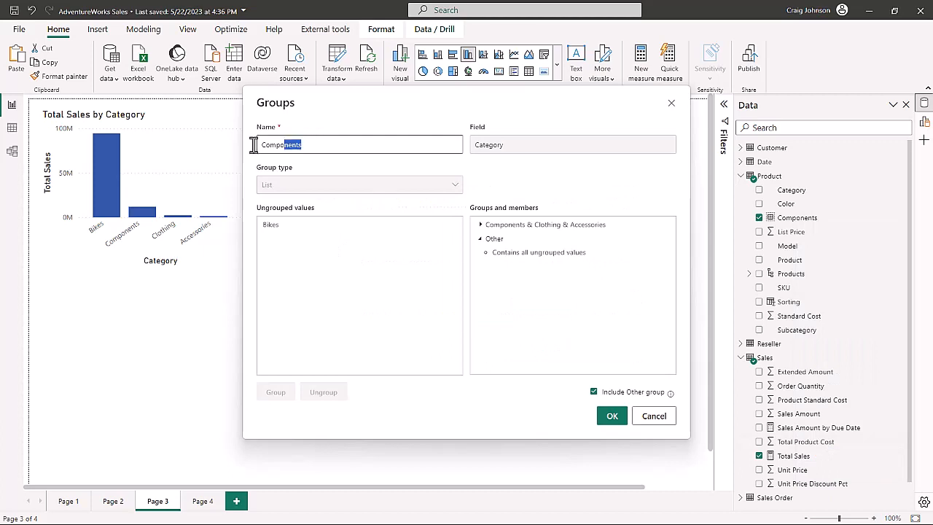
type("All")
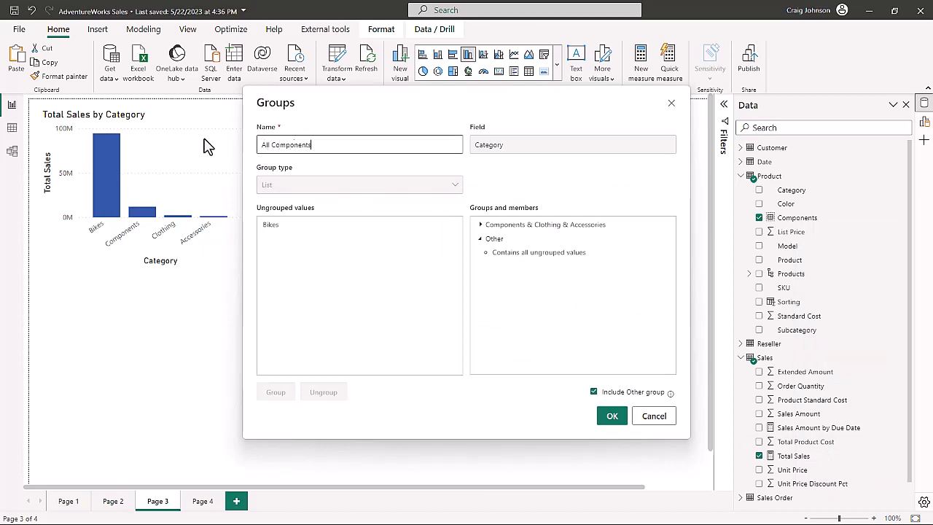
left_click(419, 354)
Place Bikes in its own group, exclude the Other group, and apply the changes to All Components
left_click(296, 226)
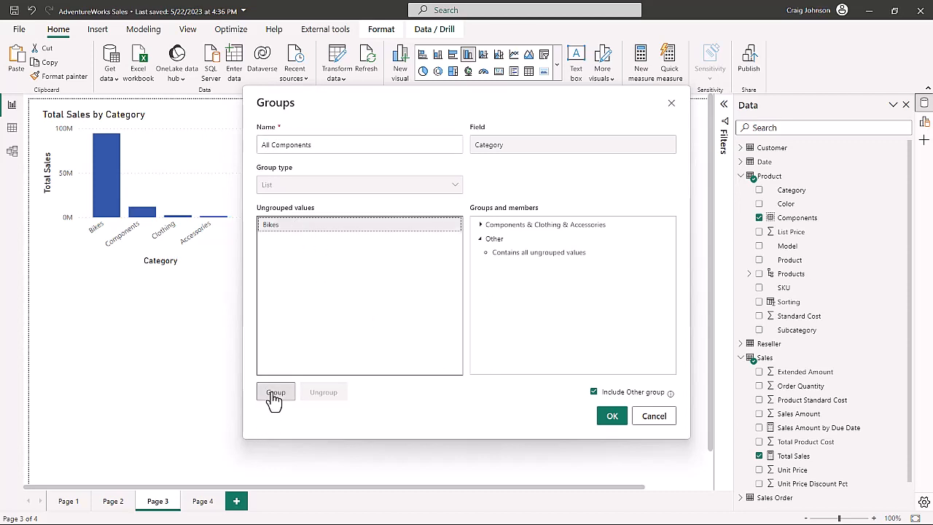
left_click(275, 394)
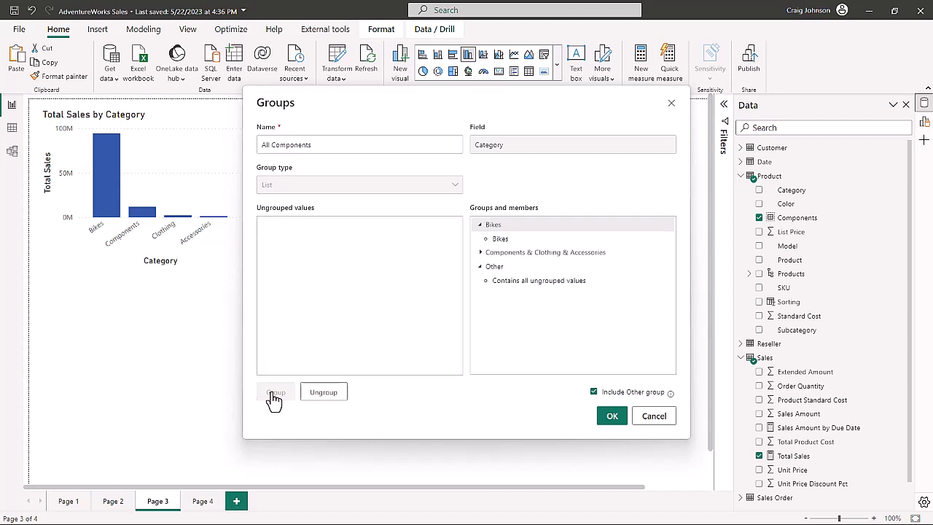
left_click(495, 268)
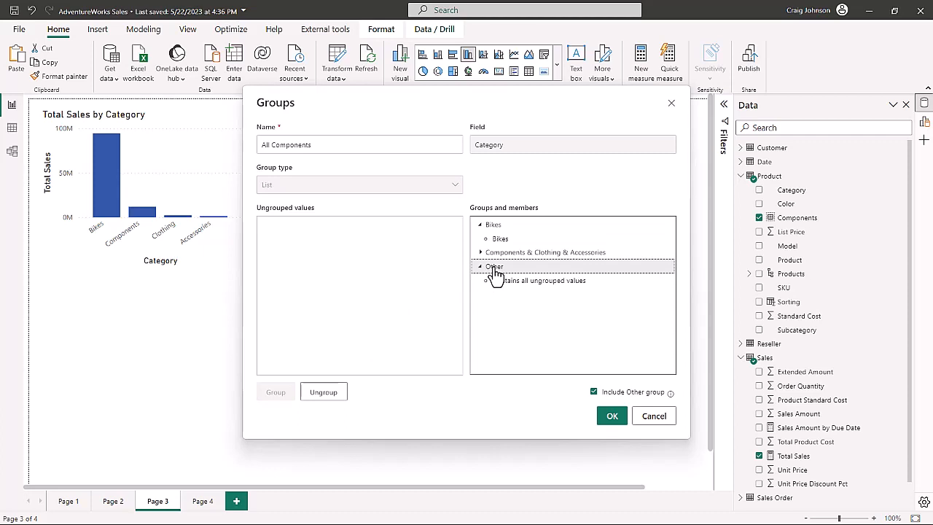
left_click(480, 267)
left_click(595, 393)
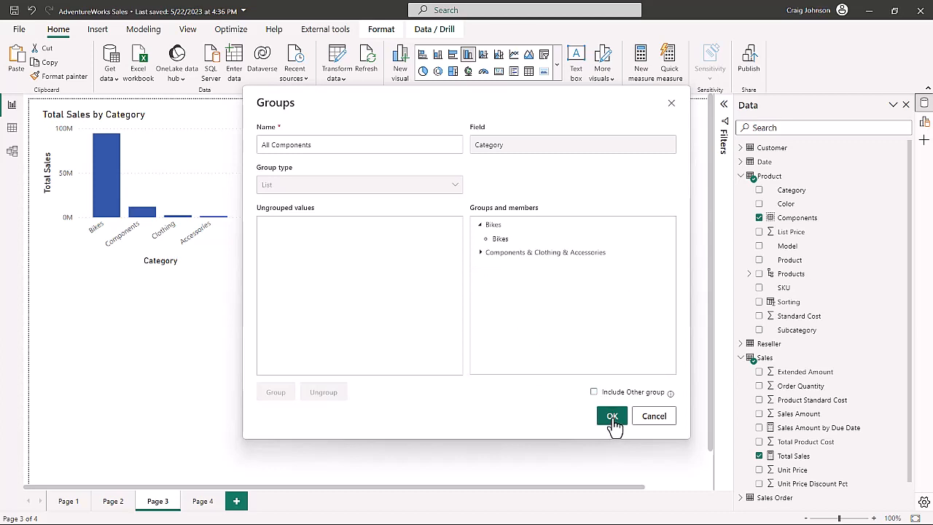
left_click(480, 253)
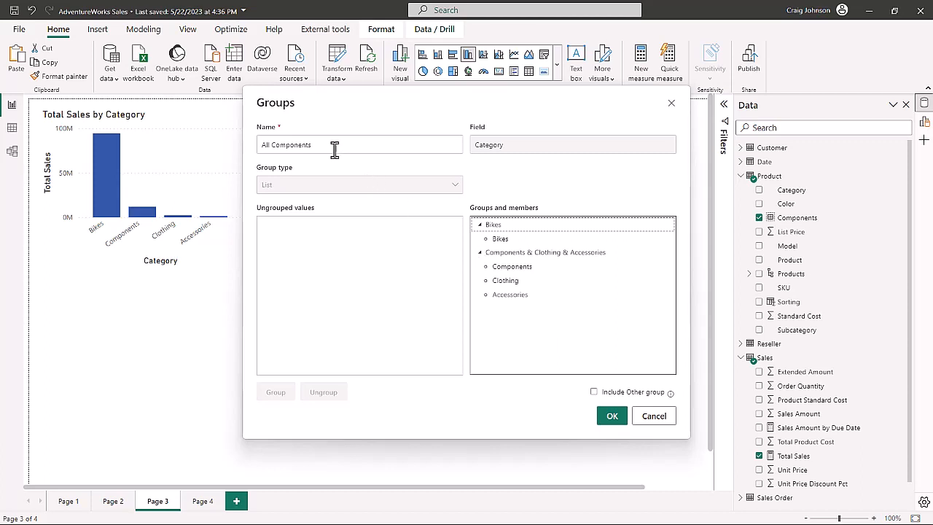
left_click(481, 253)
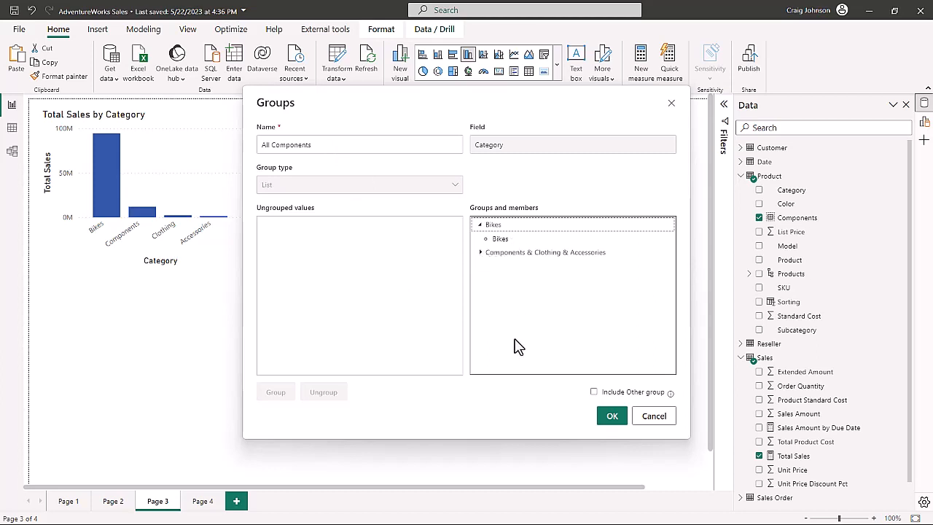
left_click(610, 415)
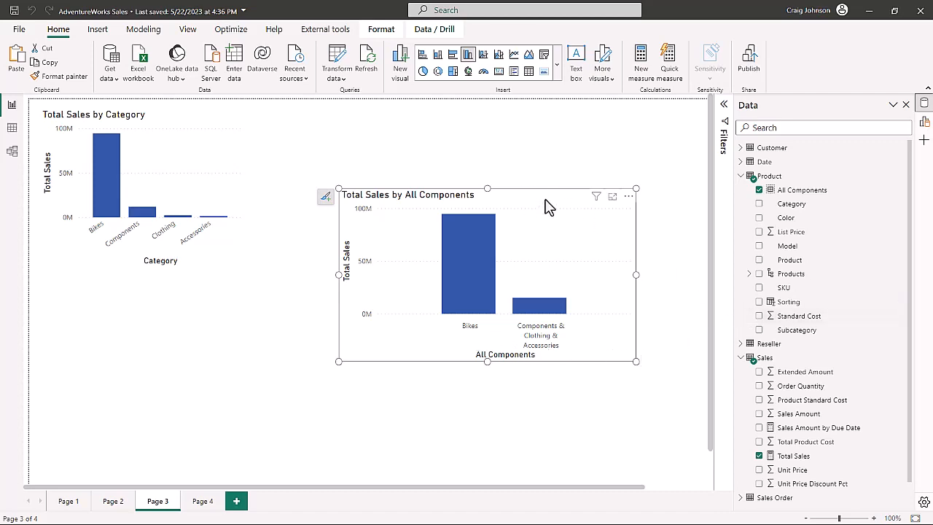
Shrink the Total Sales by All Components chart and move it directly below the Total Sales by Category chart
left_click_drag(548, 204, 487, 151)
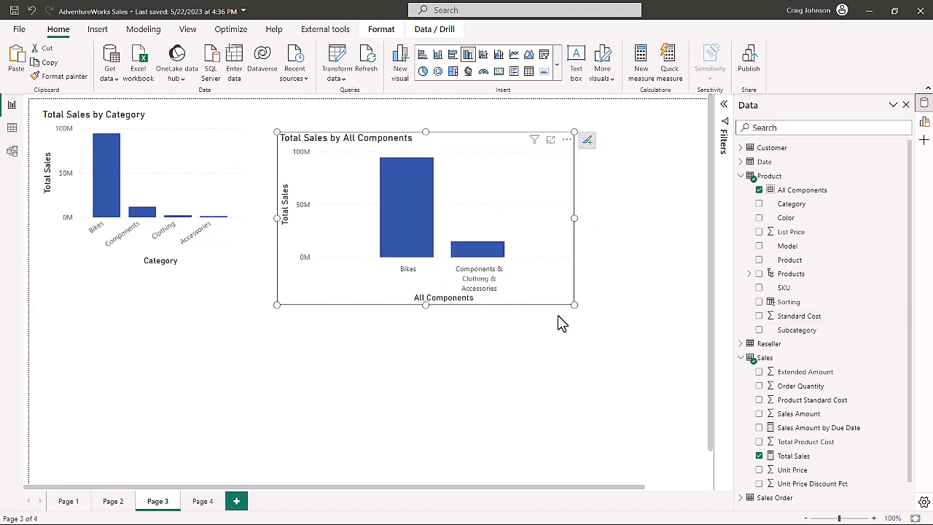
left_click_drag(574, 304, 472, 304)
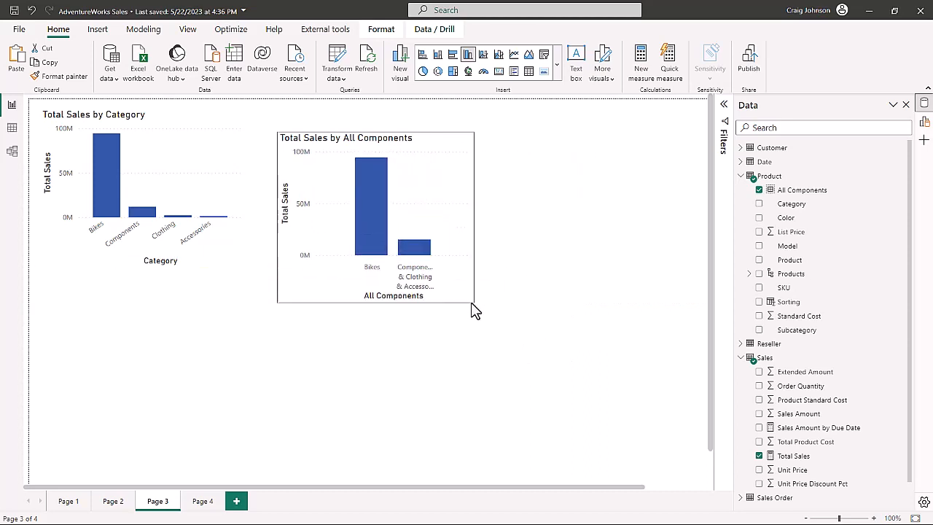
left_click_drag(418, 135, 167, 315)
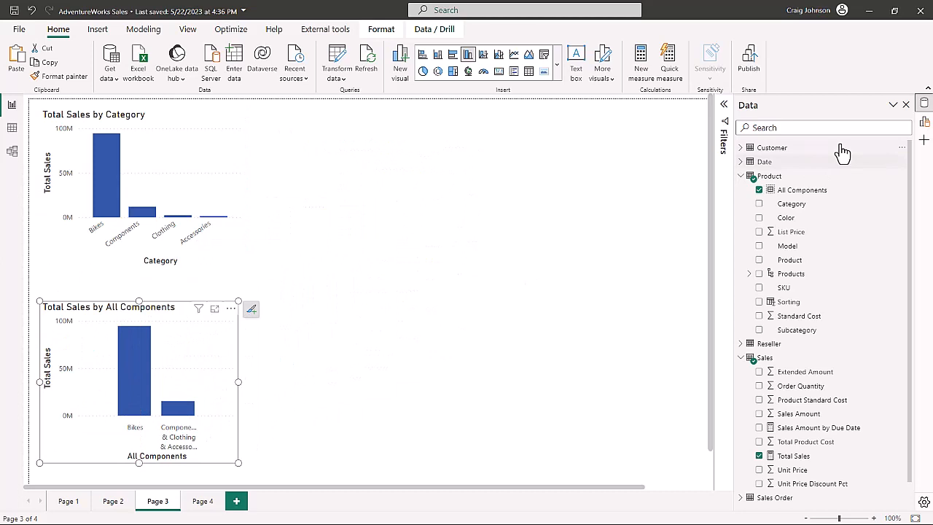
Insert a third clustered column chart and move it near the middle of the page
left_click(740, 162)
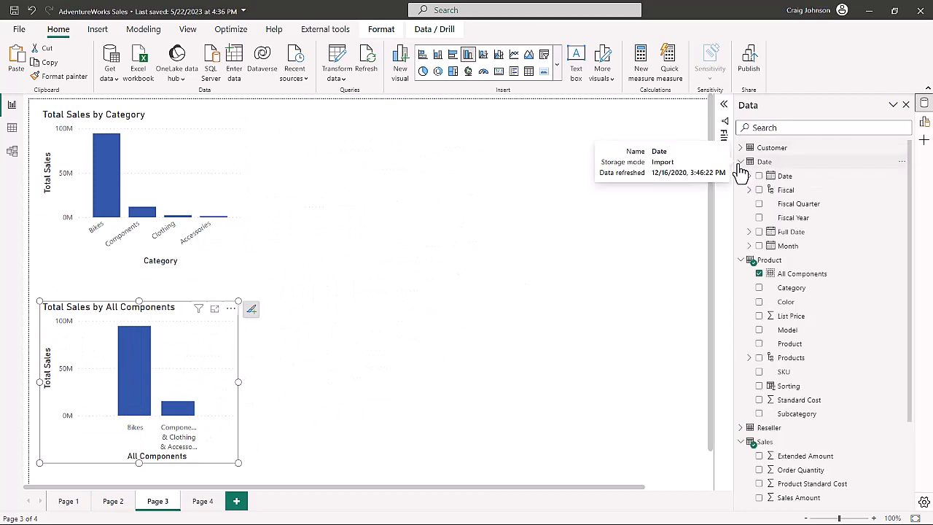
left_click(481, 315)
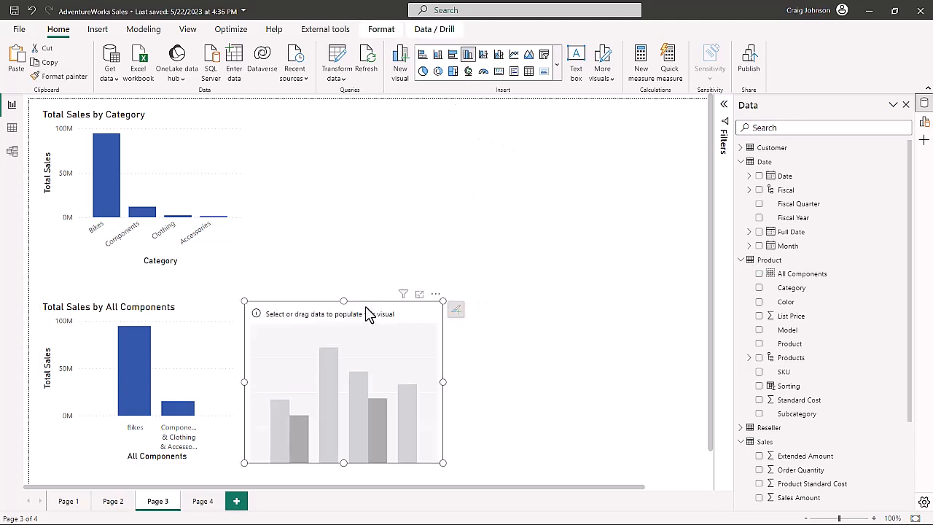
left_click_drag(395, 306, 502, 204)
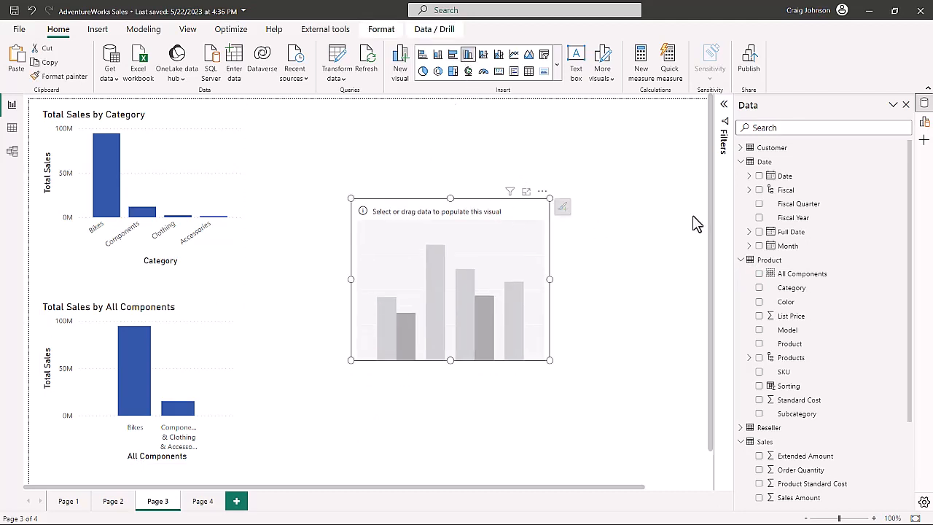
Plot Total Sales on the third chart's Y-axis against the Date table's Fiscal Year on its X-axis, and enlarge the chart
left_click(925, 124)
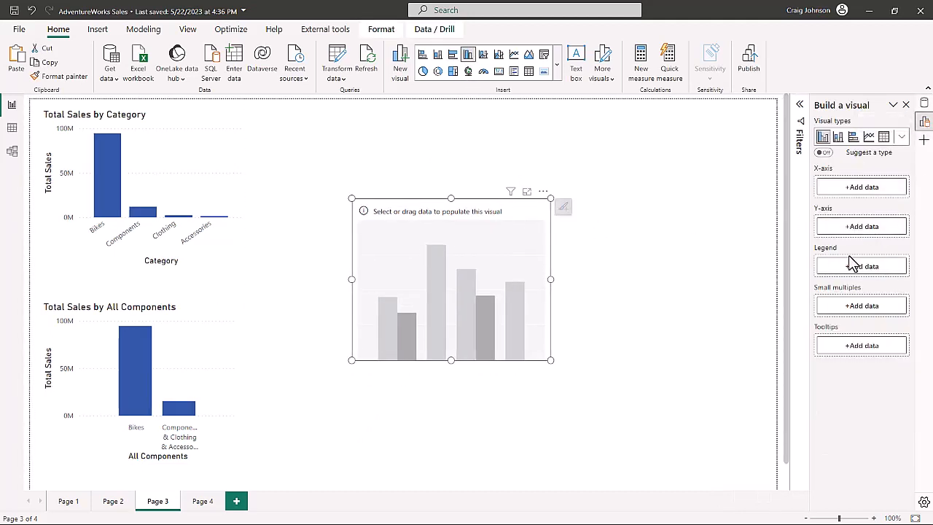
left_click(852, 232)
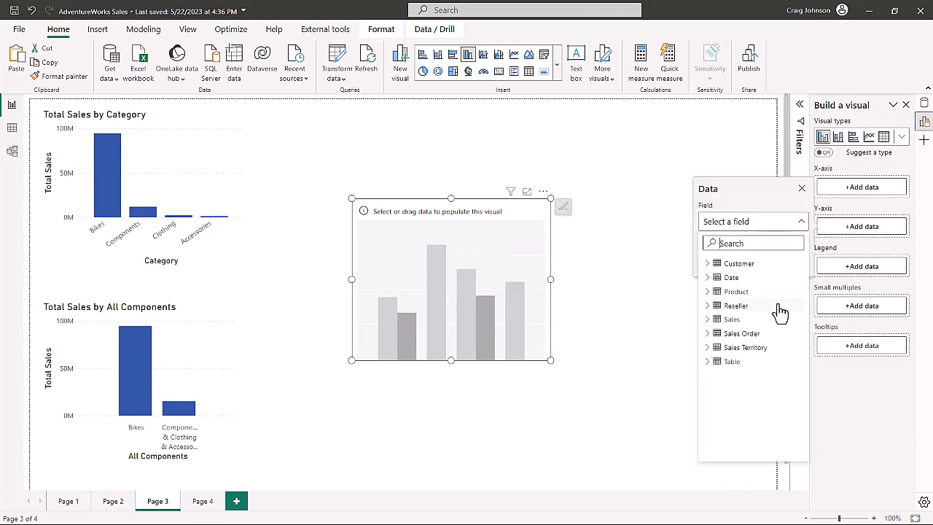
left_click(707, 320)
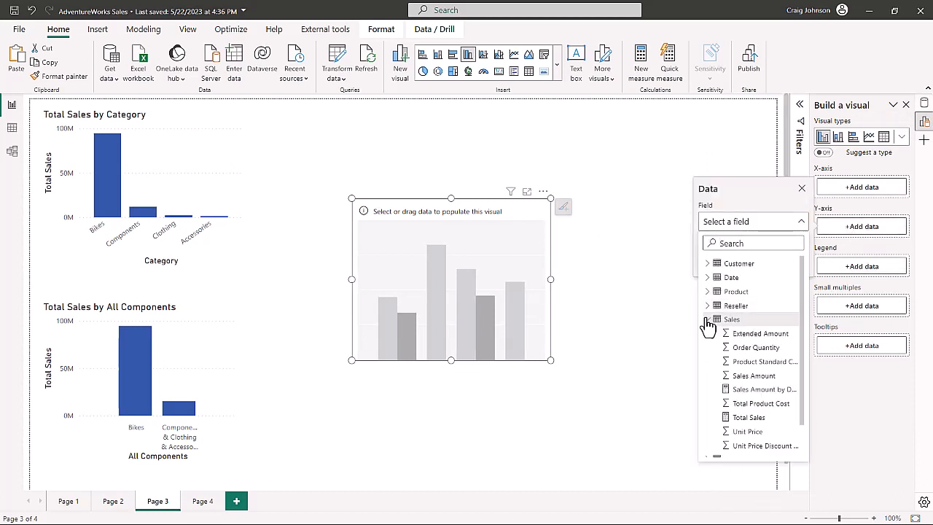
left_click(748, 418)
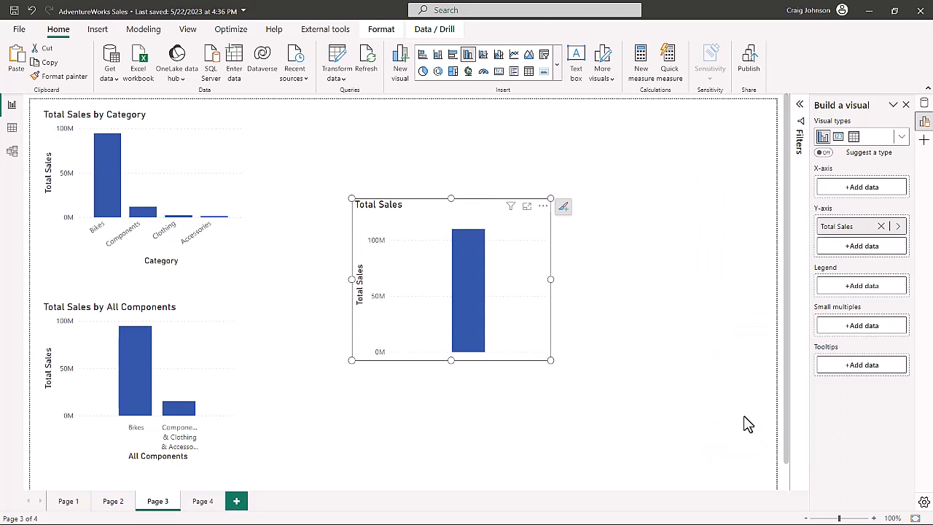
left_click(872, 187)
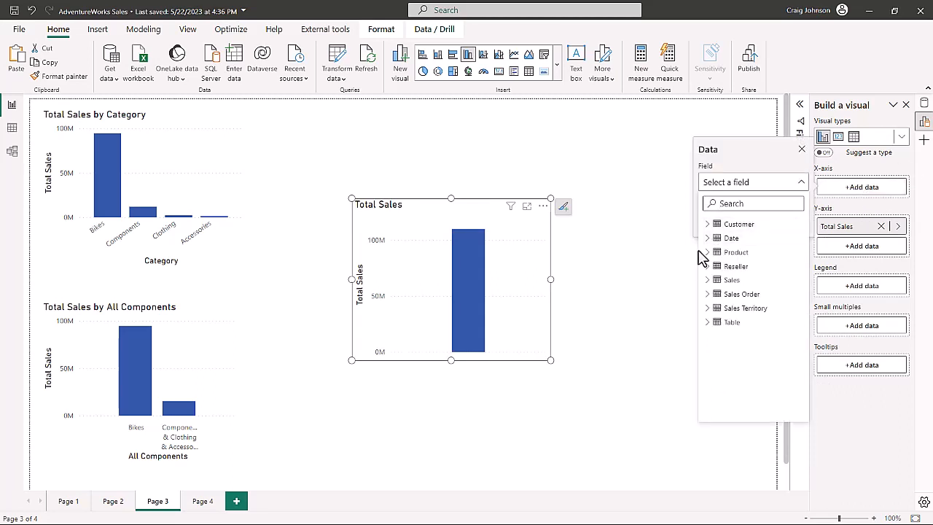
left_click(709, 238)
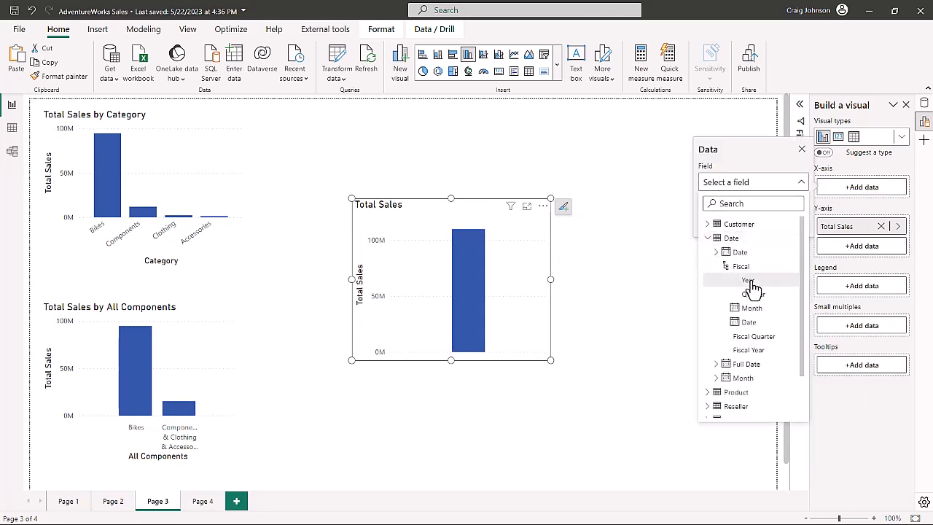
left_click(749, 350)
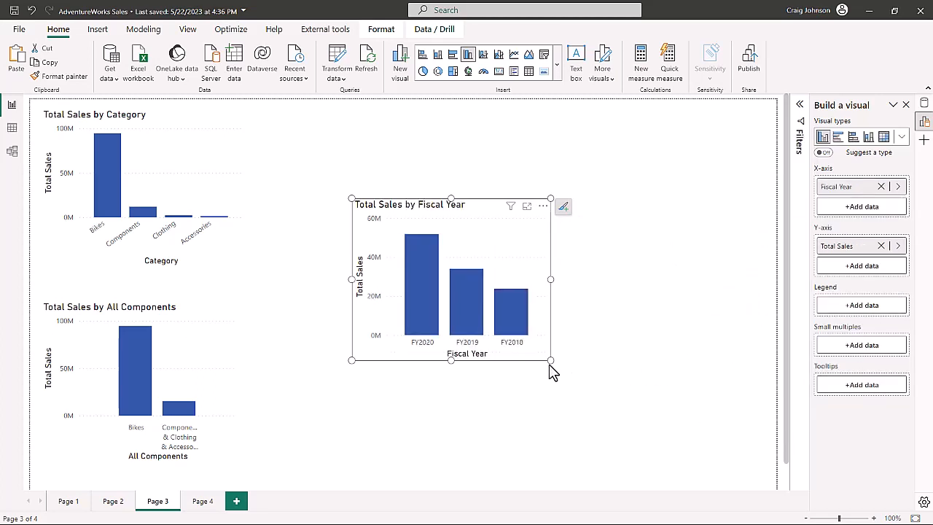
left_click_drag(551, 362, 612, 393)
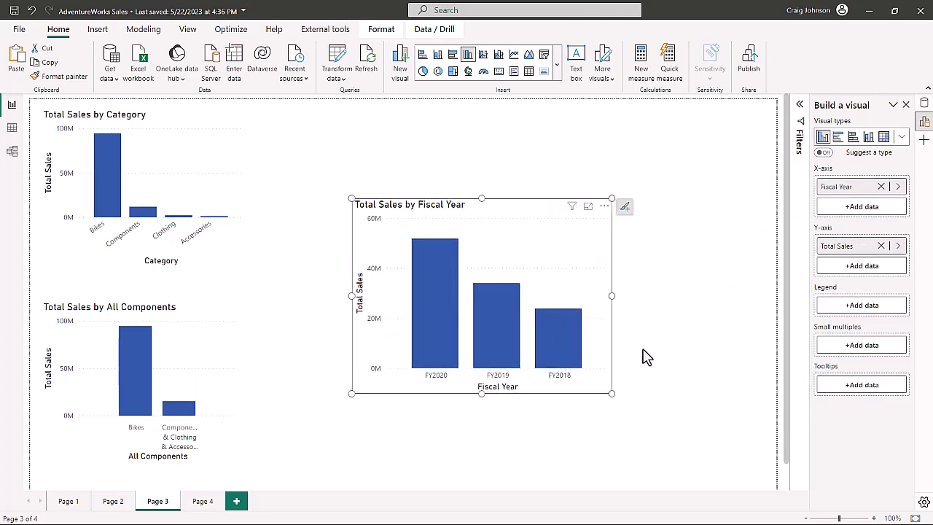
Start a new data group on the Date table's Fiscal Year field and name it 2019 -2021
left_click(925, 104)
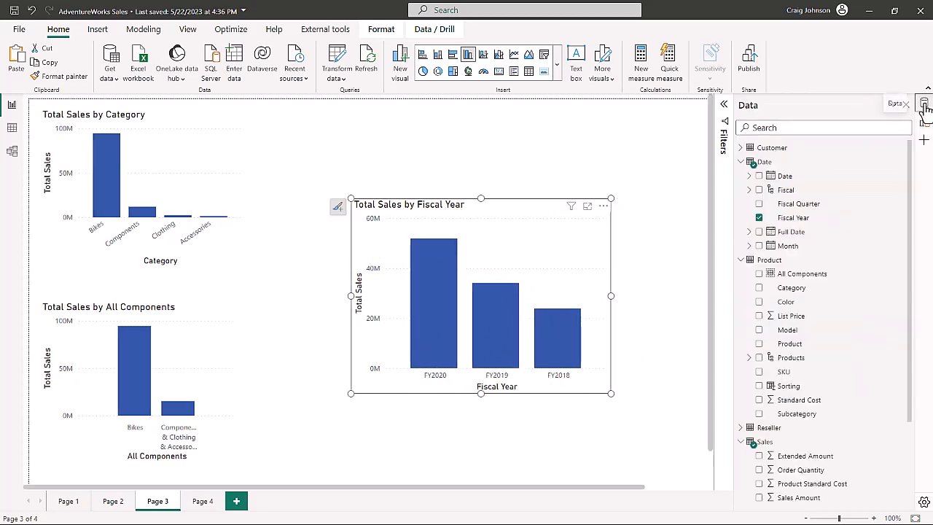
right_click(828, 223)
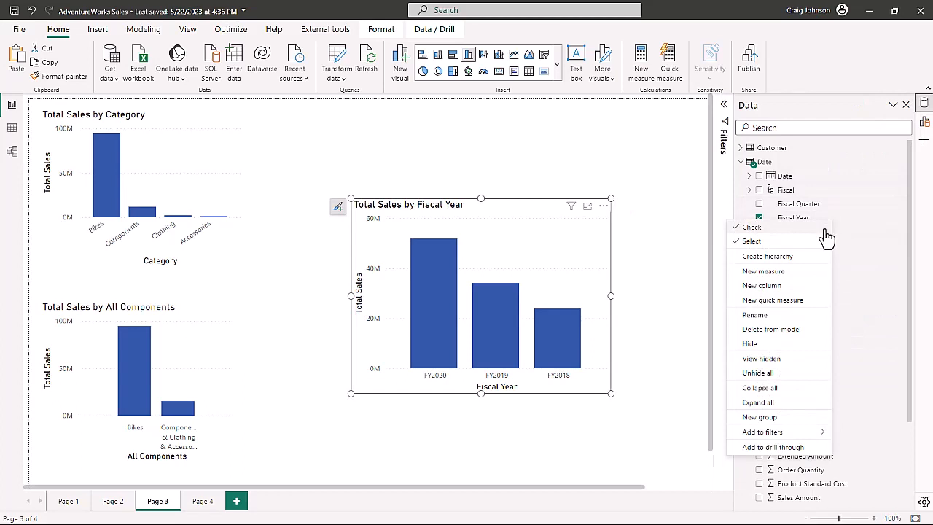
left_click(760, 417)
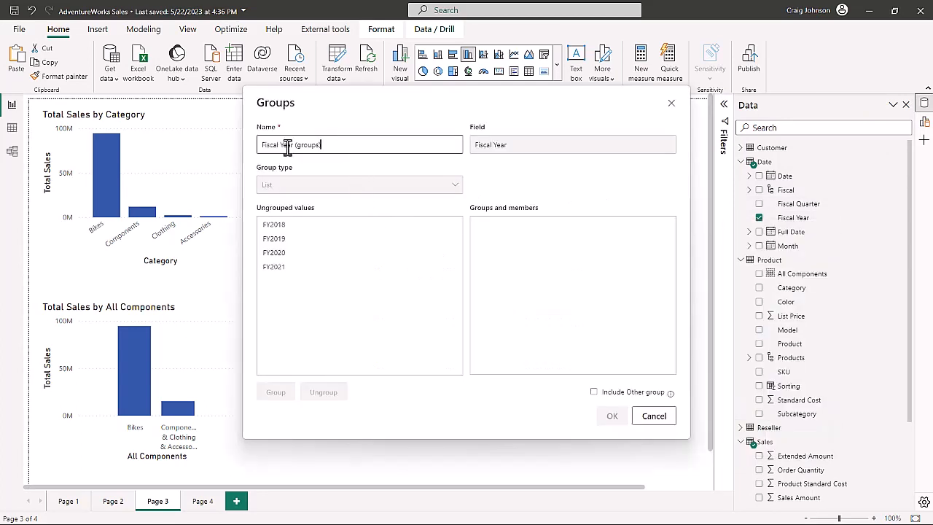
left_click_drag(288, 148, 210, 156)
type("2019 -2021")
Group FY2019, FY2020 and FY2021 together, put FY2018 in a group of its own, and save the 2019 -2021 data group
left_click_drag(274, 238, 274, 267)
left_click(275, 392)
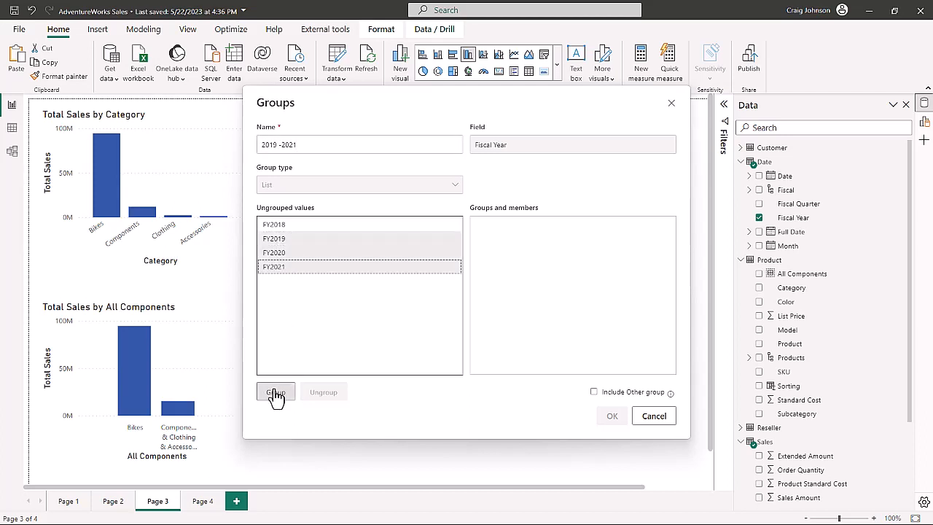
left_click(309, 226)
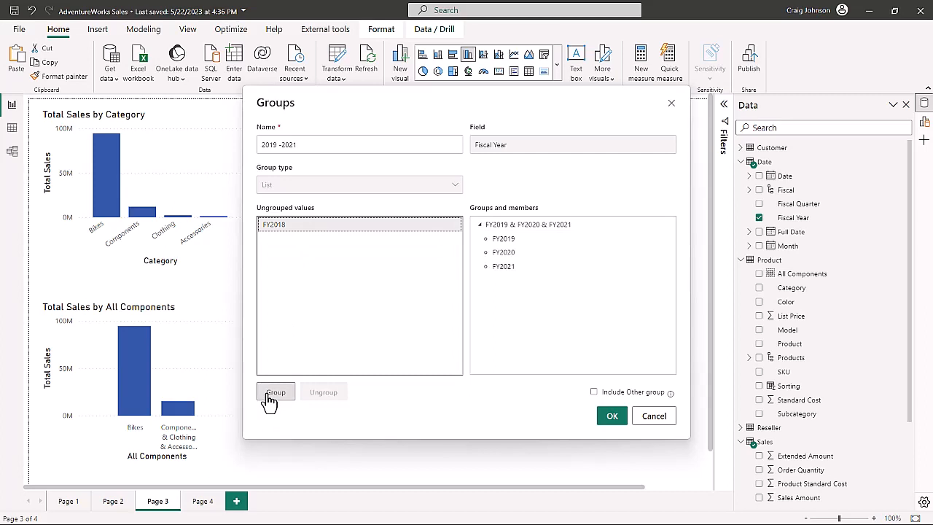
left_click(275, 394)
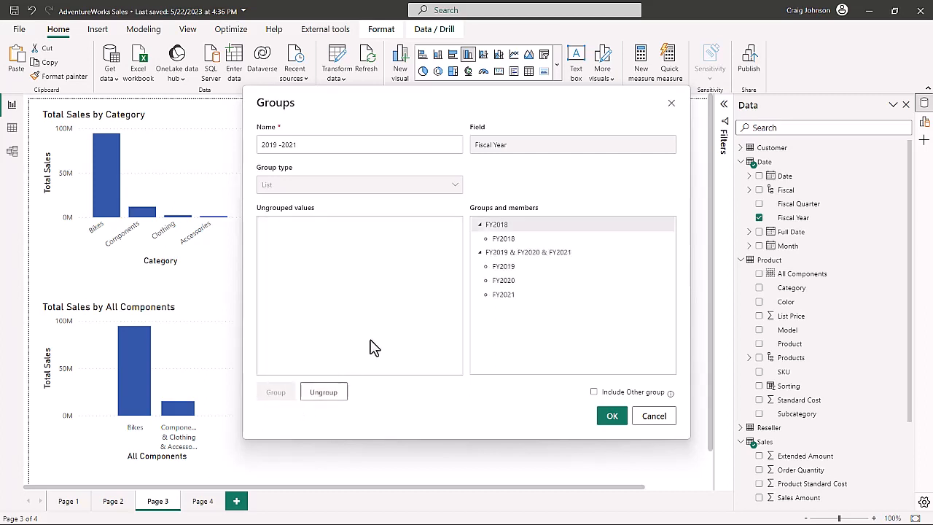
left_click(613, 417)
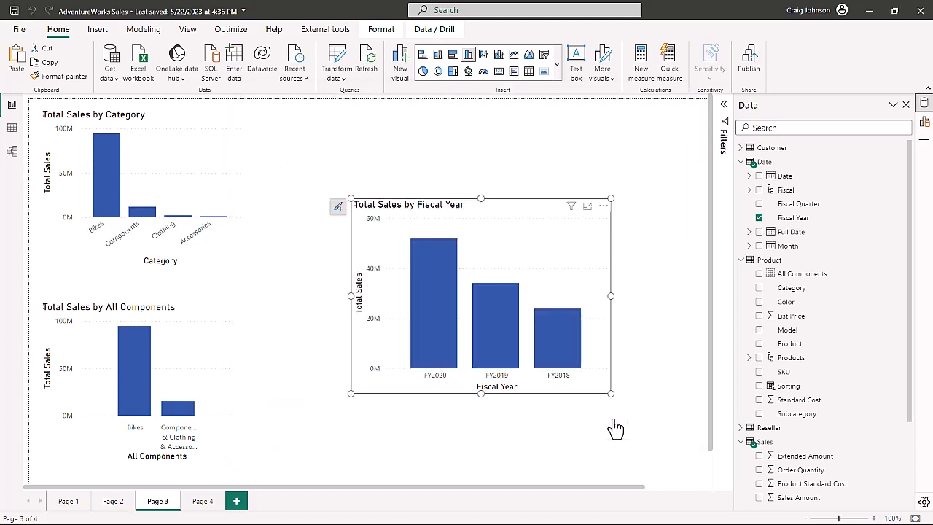
Shrink the Total Sales by Fiscal Year chart and move it up level with the Total Sales by Category chart
left_click_drag(616, 394, 567, 310)
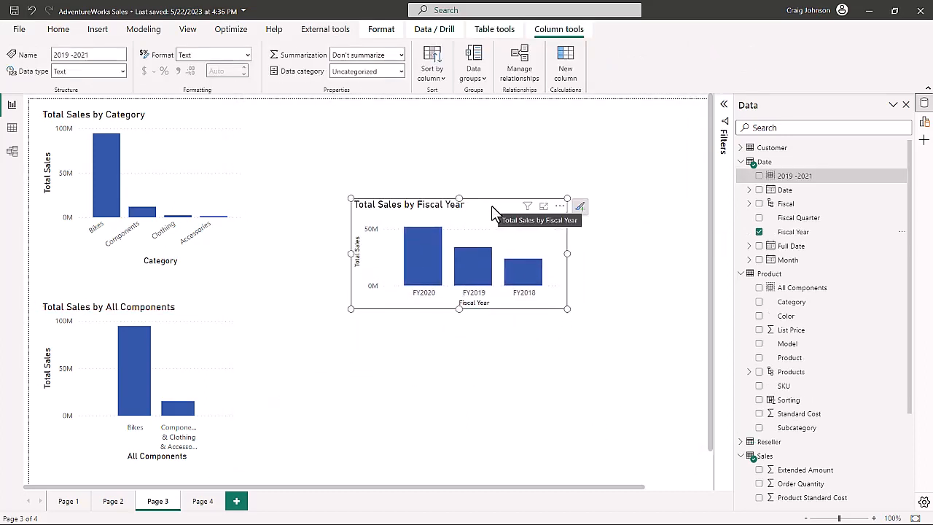
left_click_drag(492, 205, 505, 117)
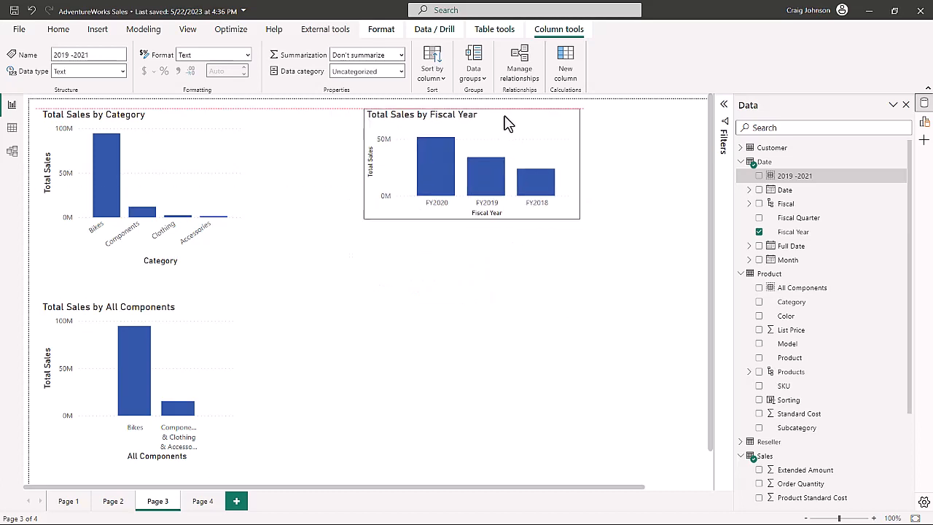
Insert a fourth clustered column chart and move it below the Total Sales by Fiscal Year chart
left_click(59, 29)
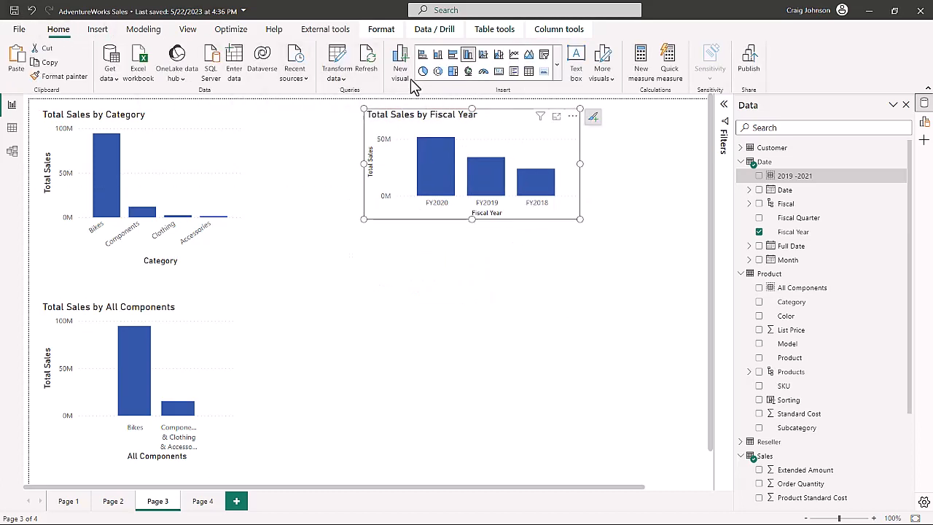
left_click(488, 335)
left_click(469, 56)
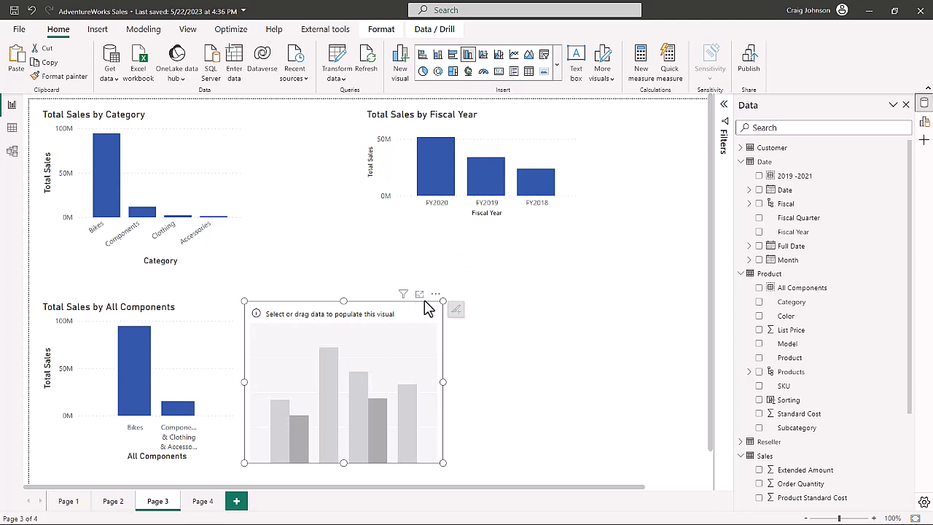
left_click_drag(428, 308, 556, 271)
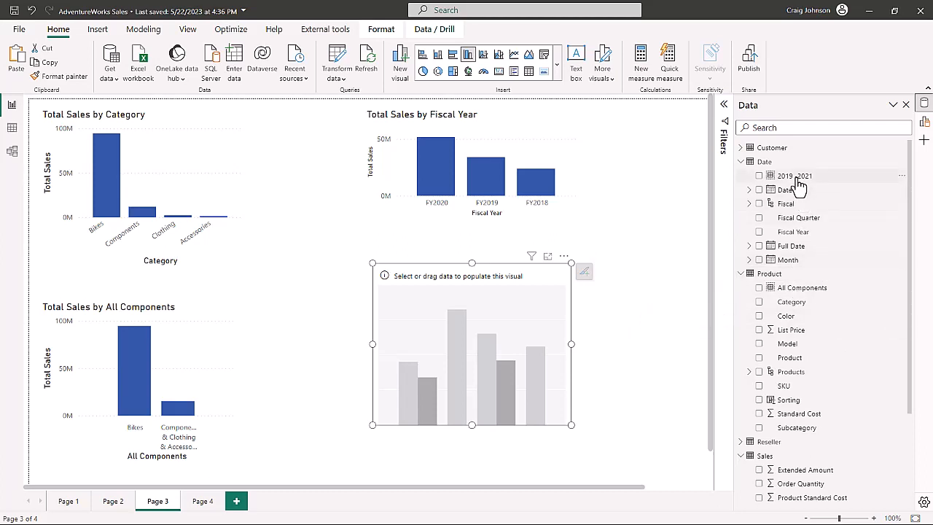
Plot Total Sales by the Date table's 2019 -2021 group on the fourth chart, and enlarge the chart
left_click_drag(799, 182, 503, 376)
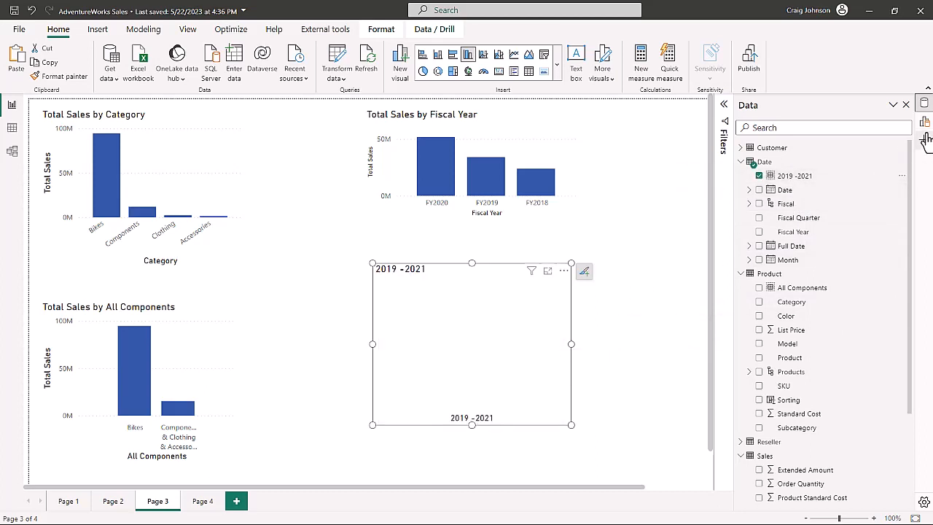
left_click(924, 104)
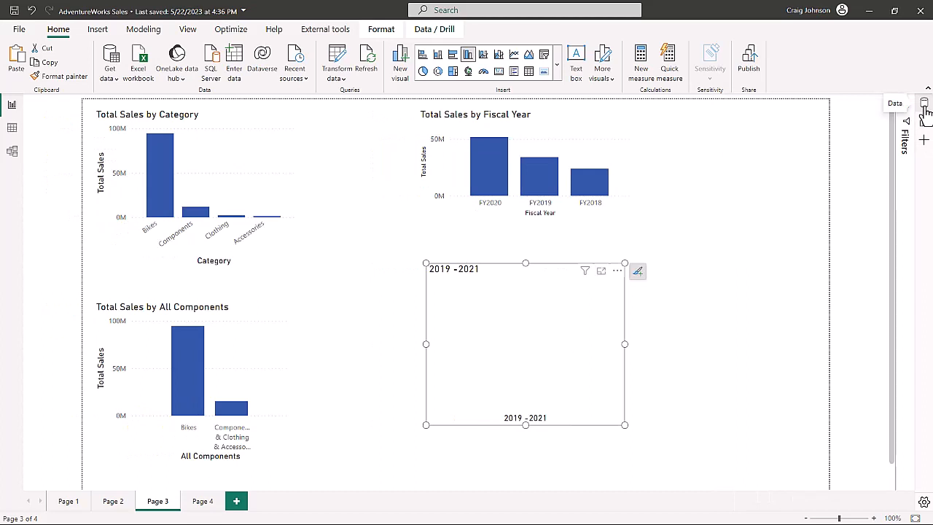
left_click(924, 105)
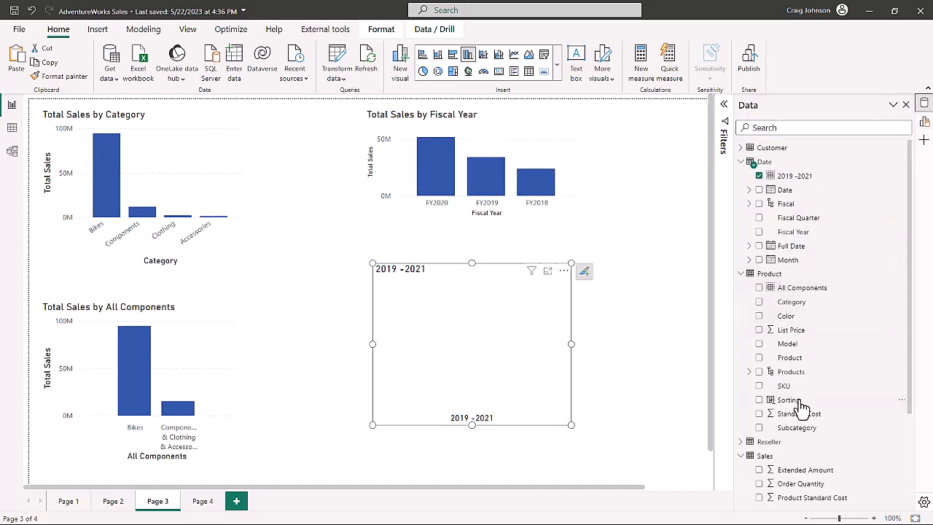
scroll(795, 400, "down", 3)
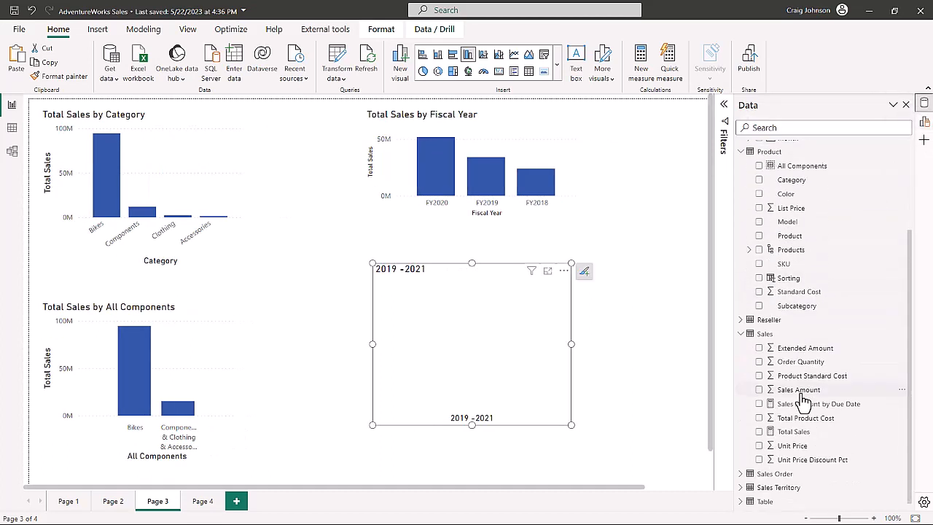
left_click(759, 429)
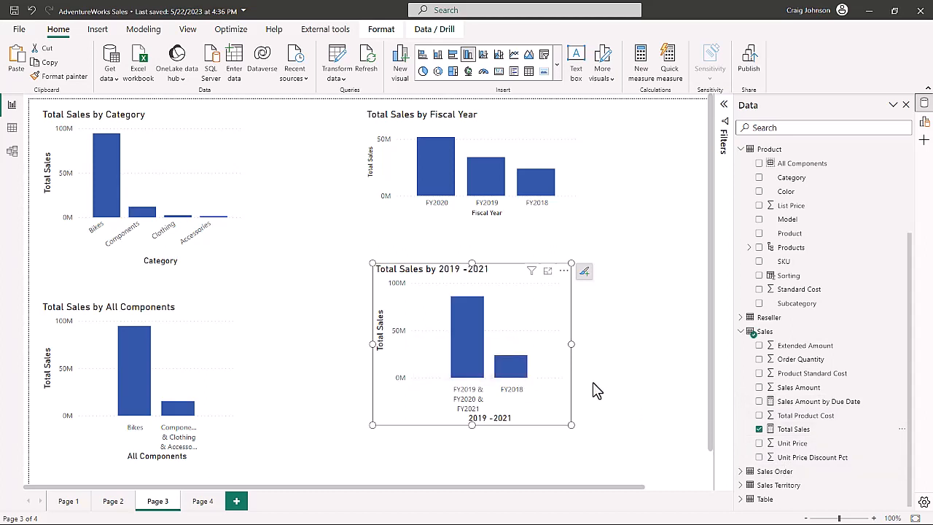
left_click_drag(568, 427, 620, 446)
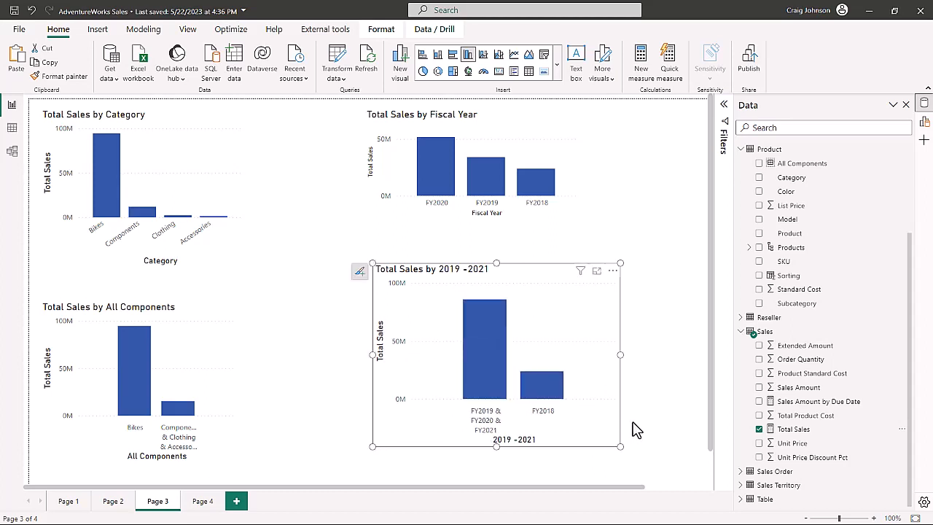